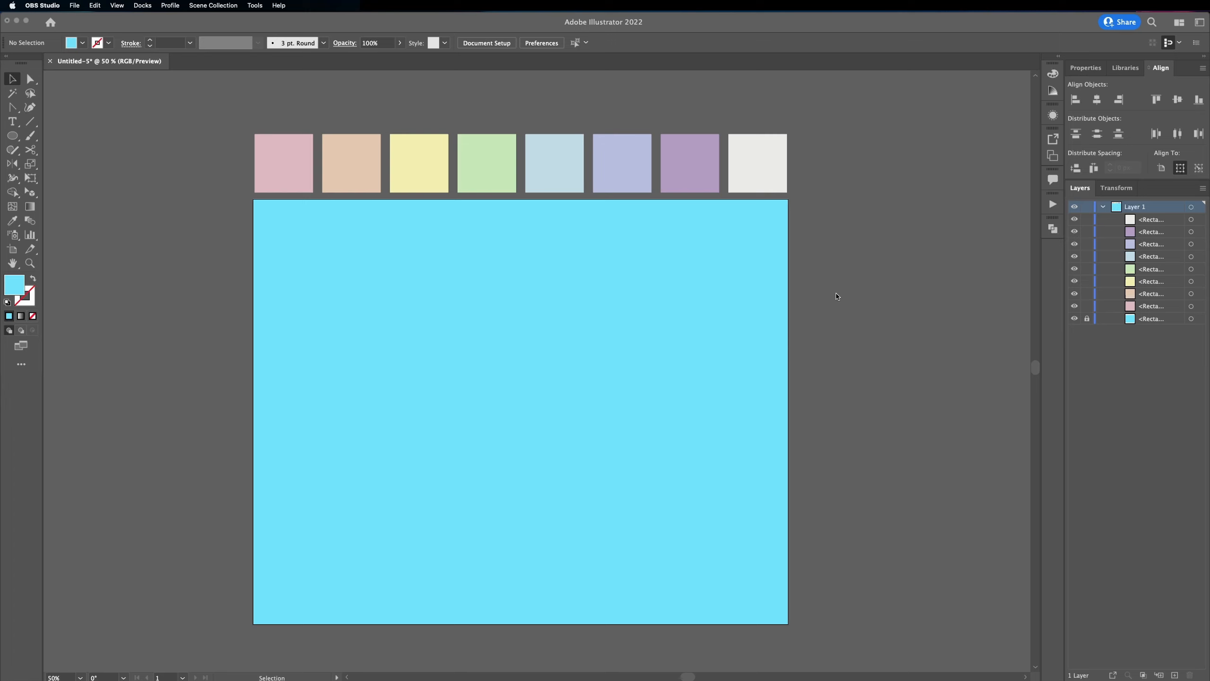
# Create a circle with a width and height of 1350 px using the Ellipse tool
pyautogui.press('l')
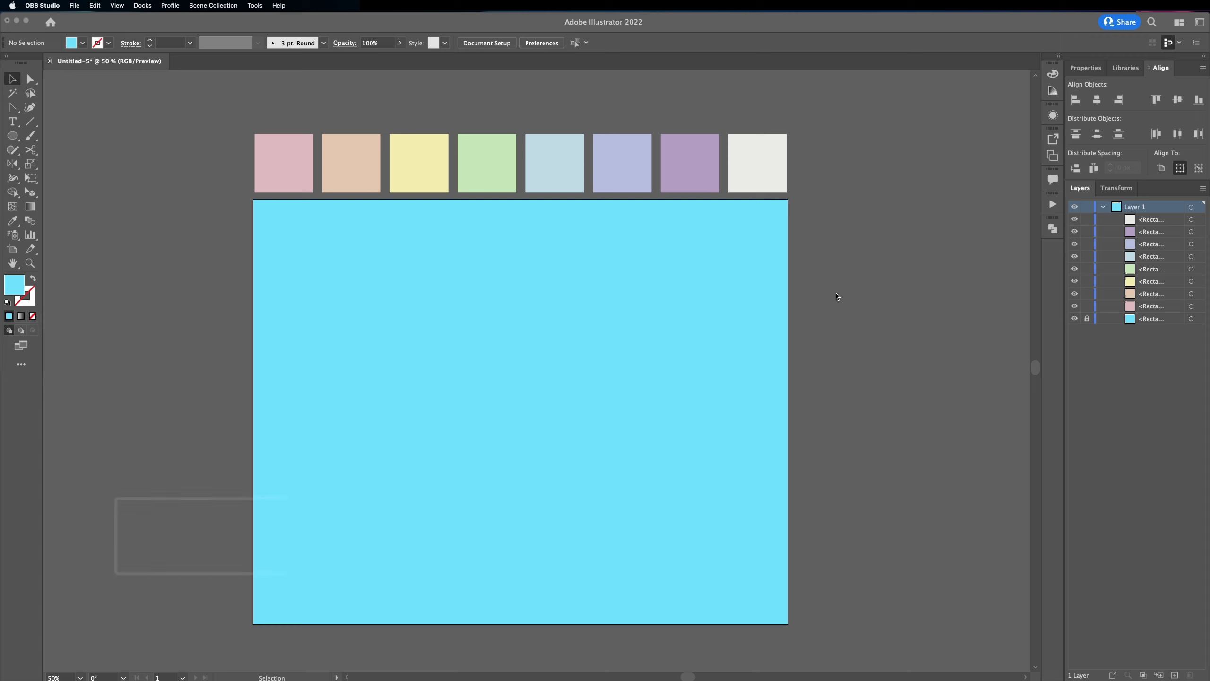
pyautogui.click(498, 397)
pyautogui.press('l')
pyautogui.click(506, 387)
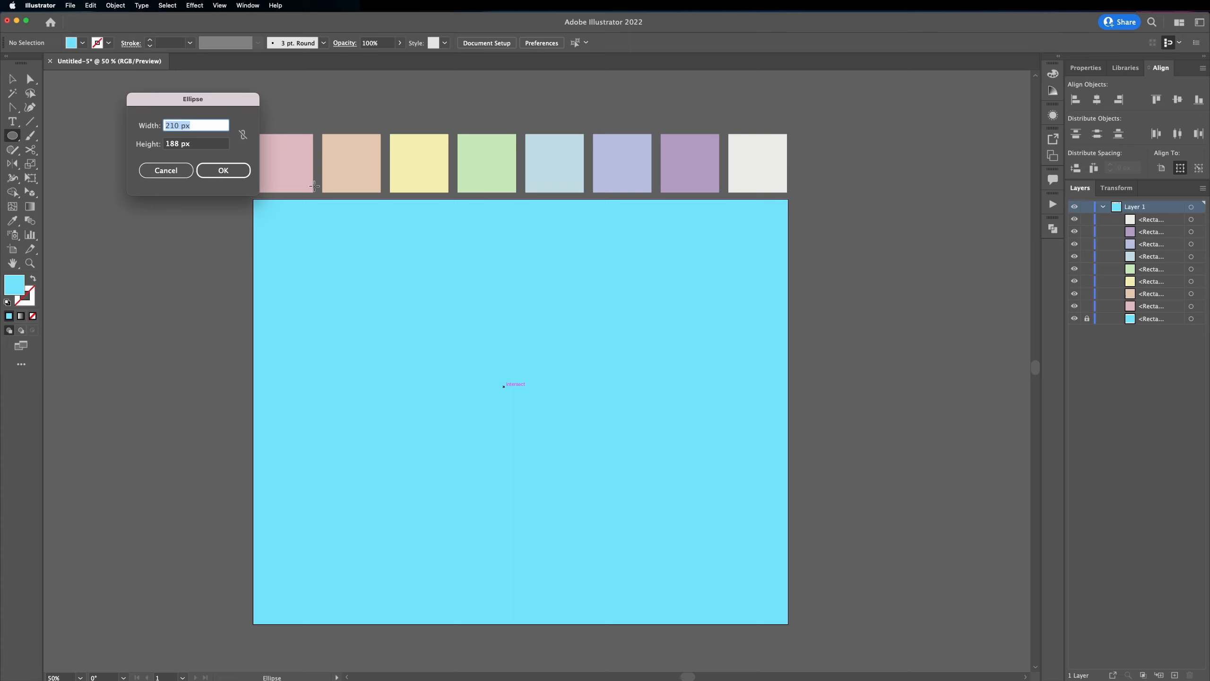
pyautogui.write('1350')
pyautogui.press('Tab')
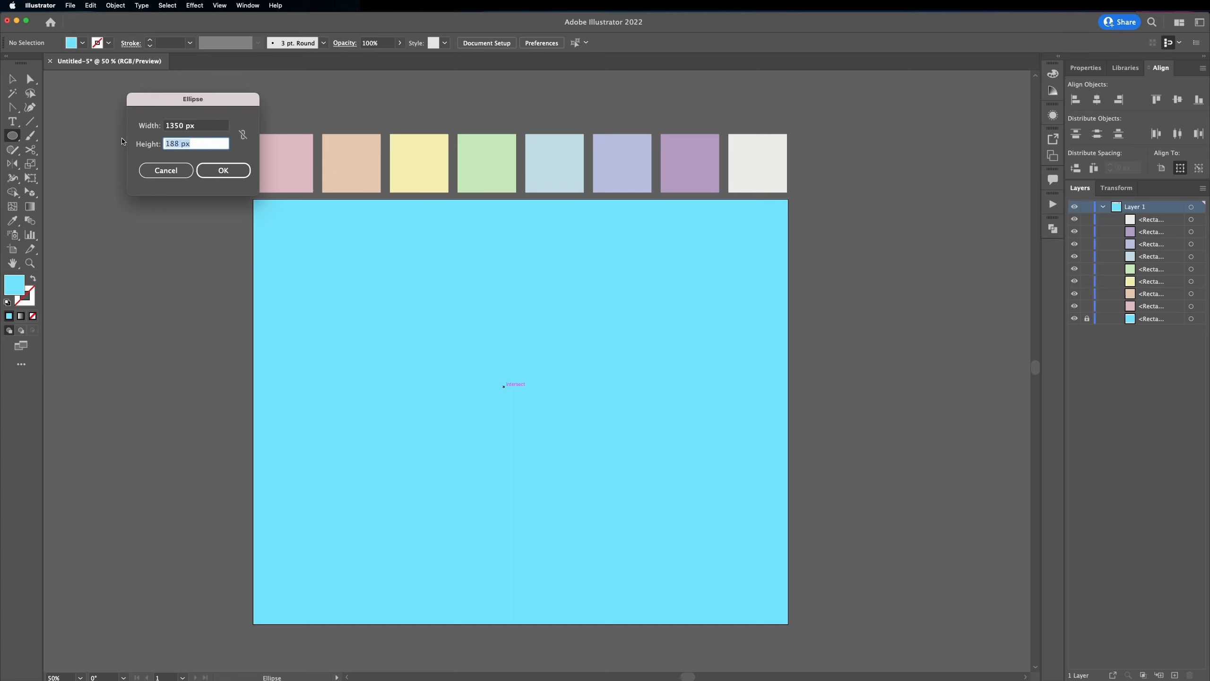
pyautogui.write('1350')
pyautogui.click(224, 170)
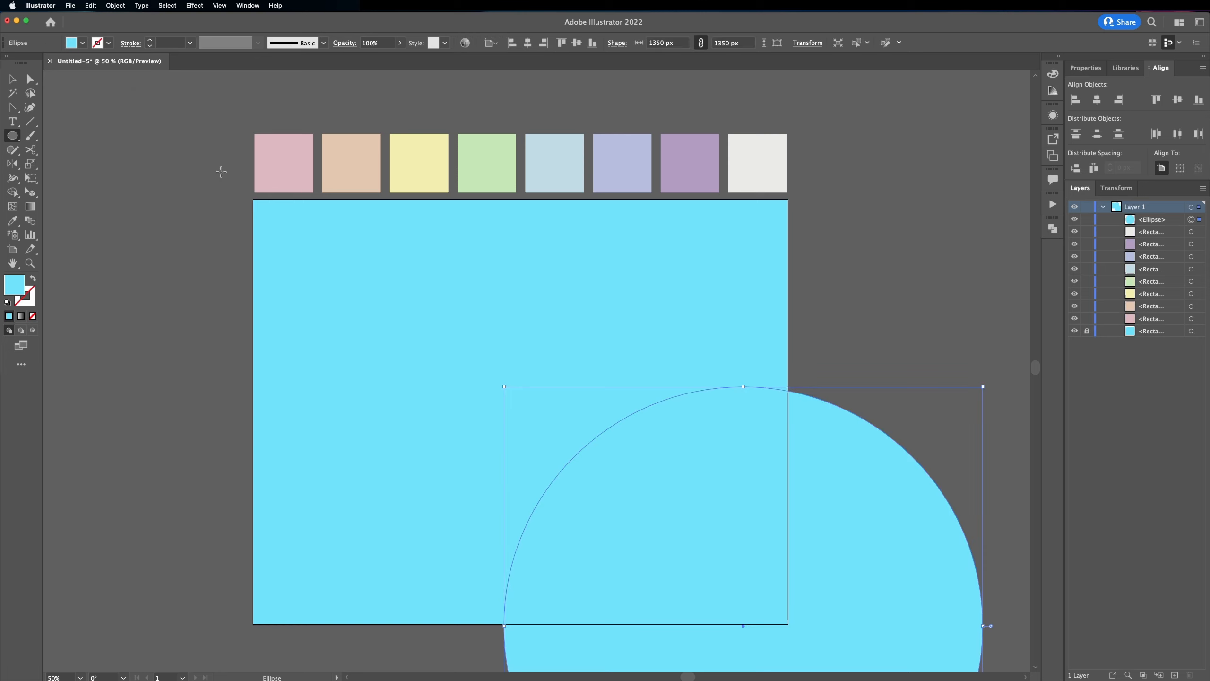
# Move the large circle over the middle of the artboard and fill it with the pink swatch color
pyautogui.press('v')
pyautogui.moveTo(707, 513); pyautogui.dragTo(465, 328)
pyautogui.press('i')
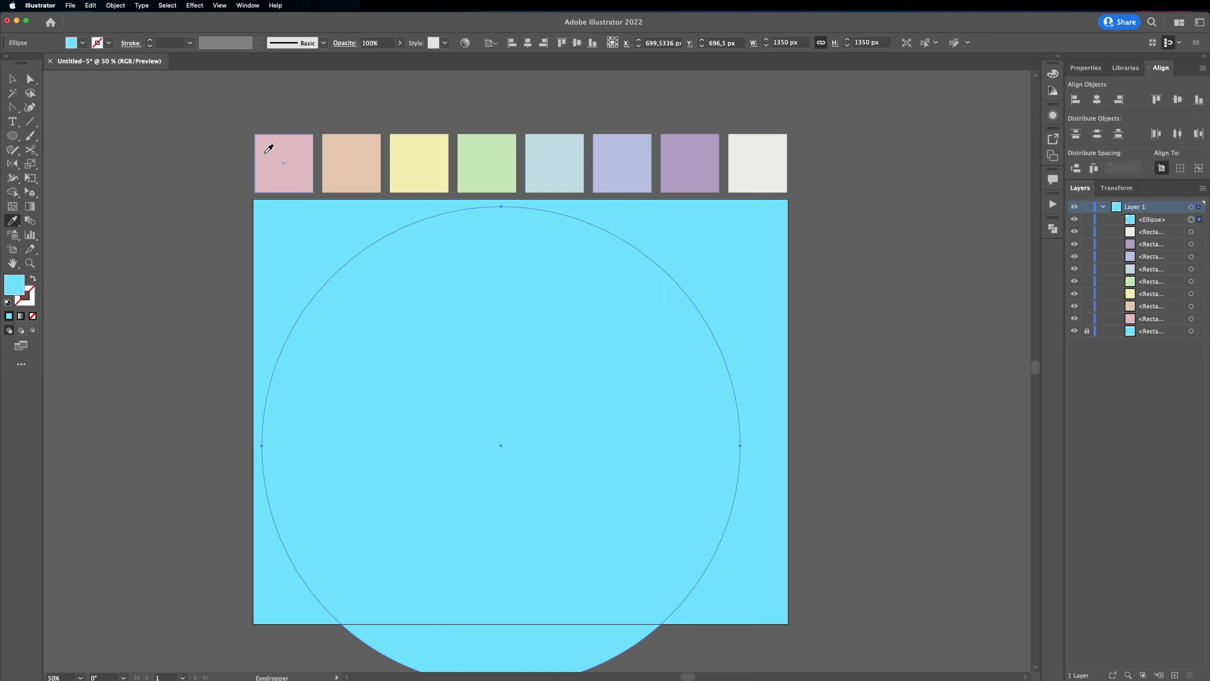
pyautogui.click(283, 155)
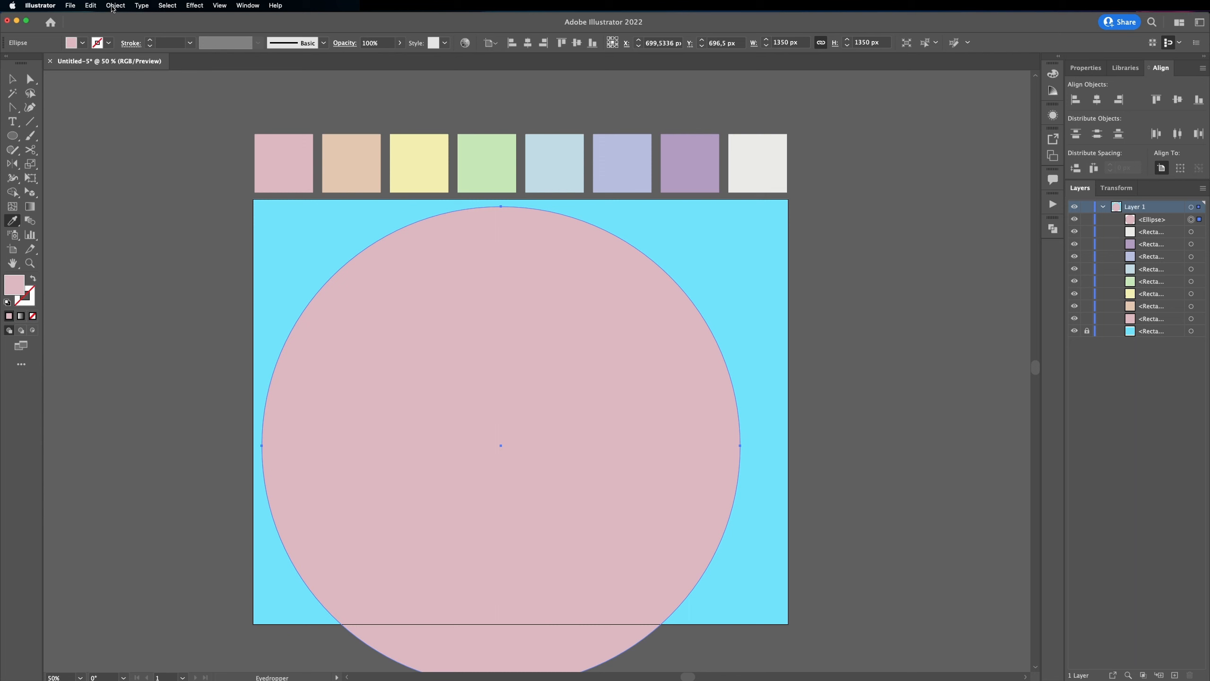
# Offset the pink circle's path by -60 px and color the new inner circle with the peach swatch
pyautogui.click(115, 6)
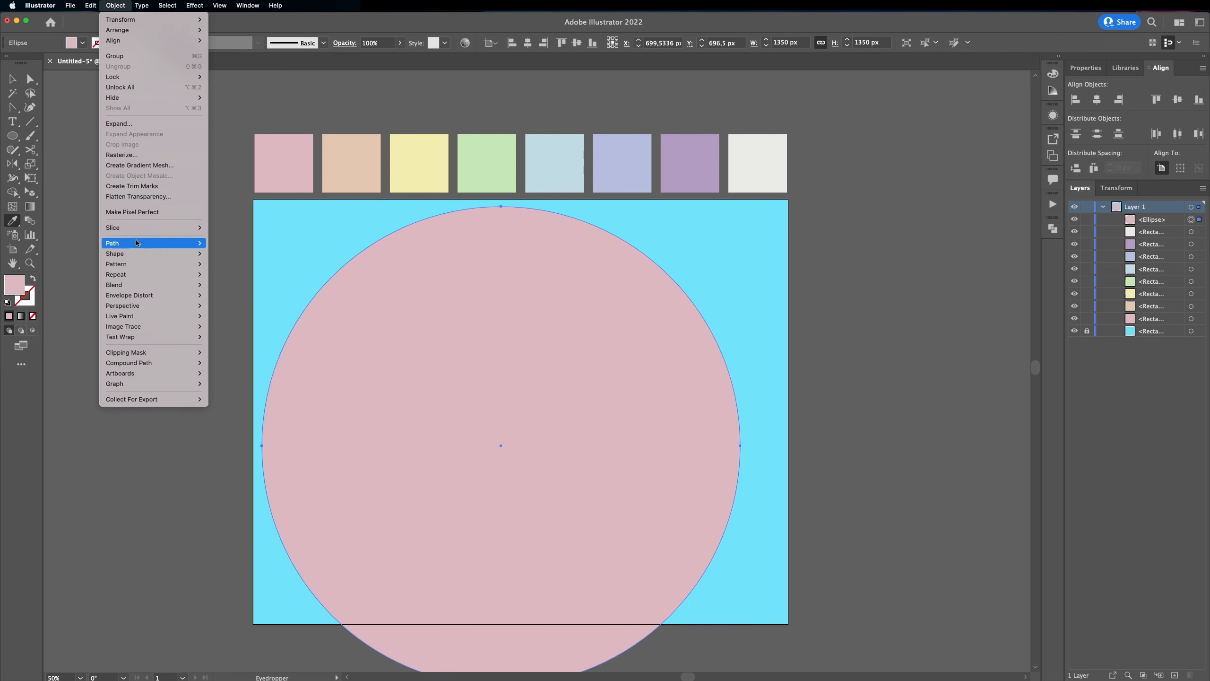
pyautogui.moveTo(140, 243)
pyautogui.click(247, 280)
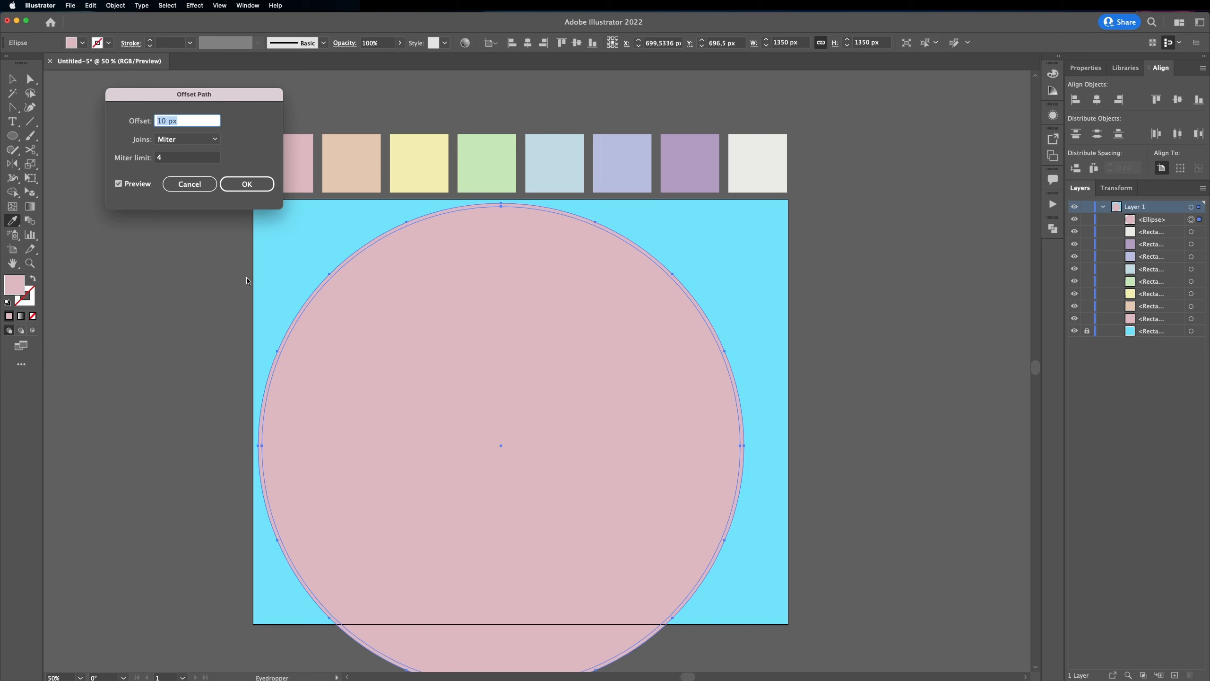
pyautogui.write('-60')
pyautogui.click(251, 185)
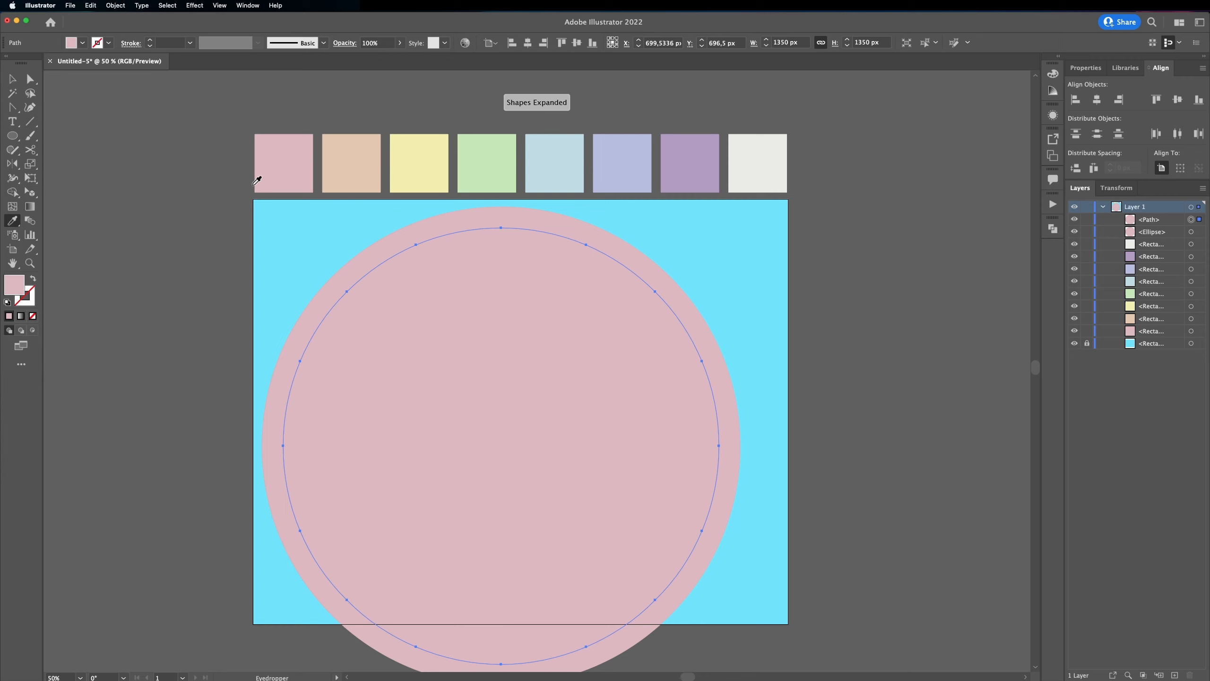
pyautogui.click(361, 162)
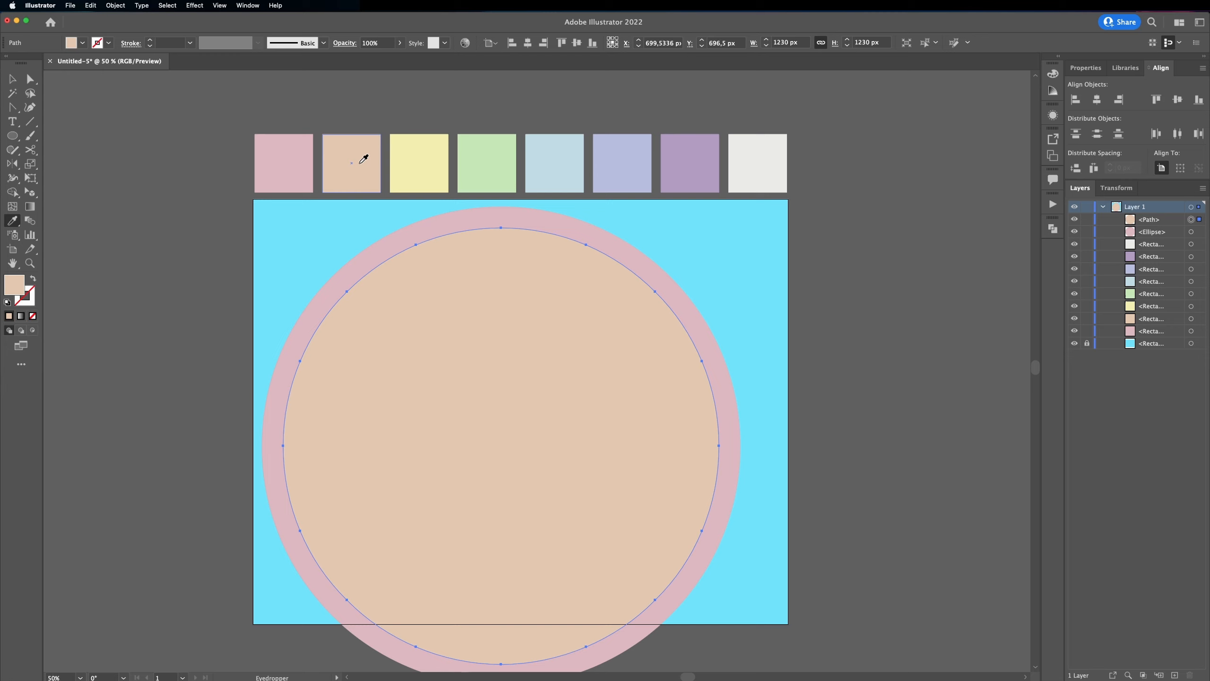
# Offset the innermost circle by -60 px twice, coloring the new circles with the yellow and green swatches in turn
pyautogui.click(115, 5)
pyautogui.moveTo(138, 238)
pyautogui.click(241, 281)
pyautogui.press('Return')
pyautogui.click(409, 150)
pyautogui.click(115, 5)
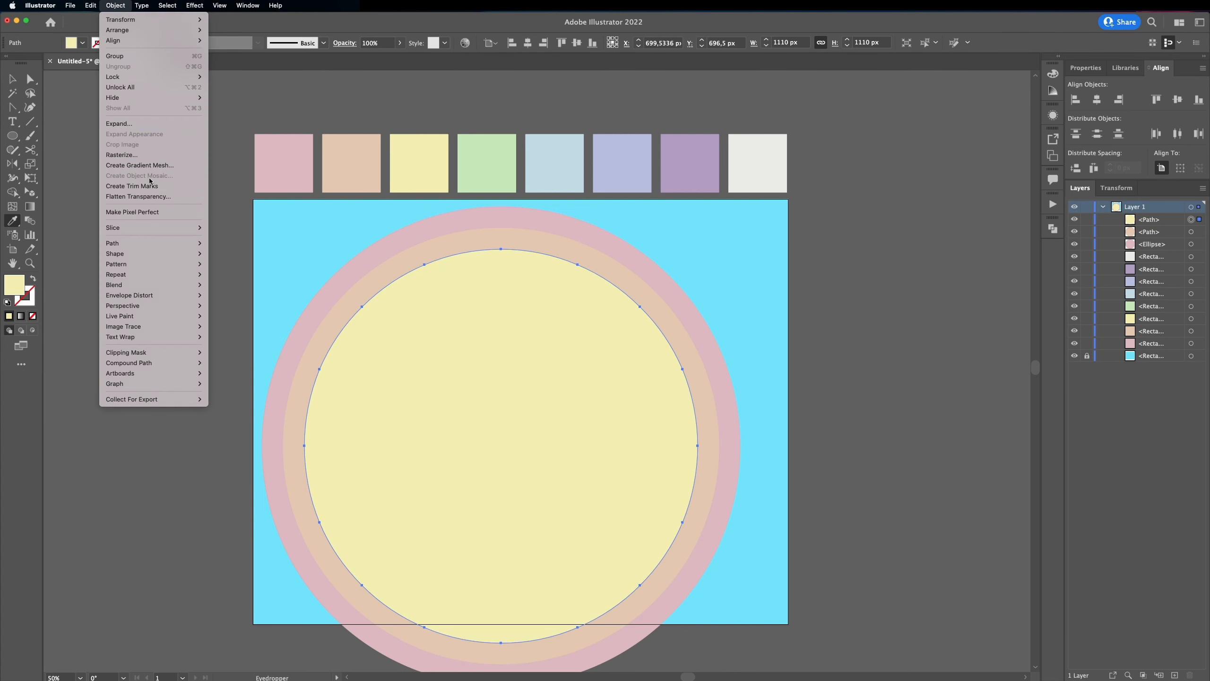
pyautogui.click(242, 282)
pyautogui.press('Return')
pyautogui.click(481, 162)
# Add two more inner circles with -60 px path offsets, coloring them with the light blue and periwinkle swatches
pyautogui.click(116, 5)
pyautogui.click(241, 281)
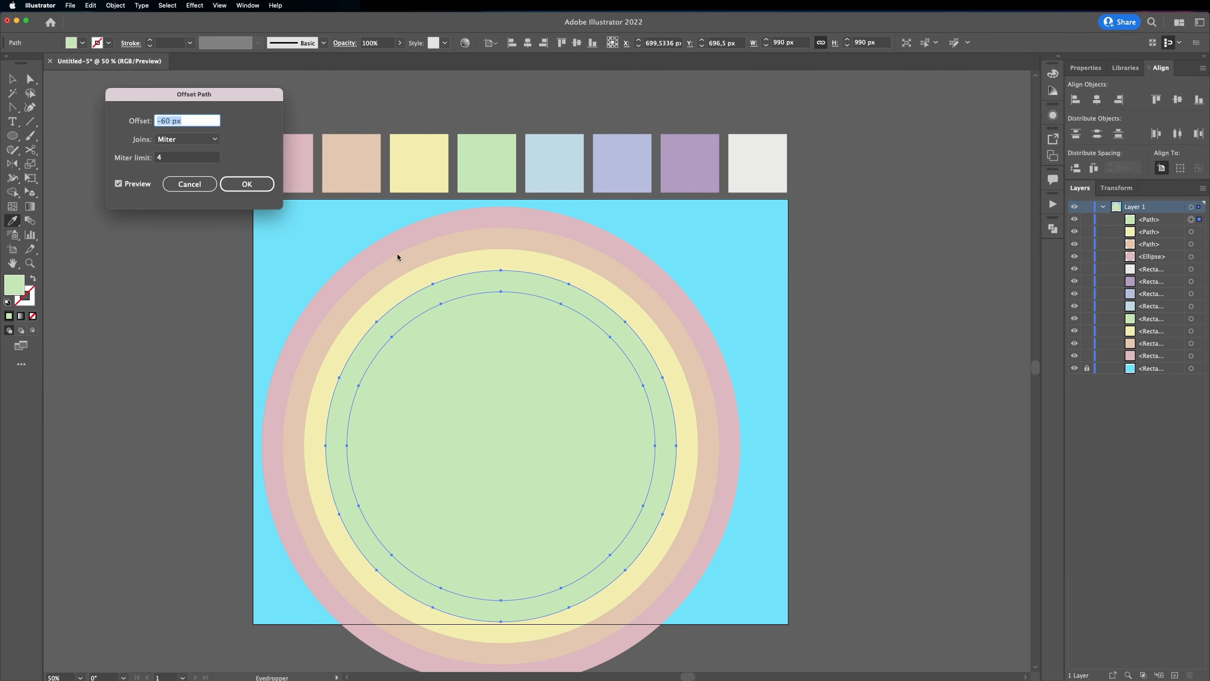
pyautogui.press('Return')
pyautogui.click(560, 153)
pyautogui.click(115, 5)
pyautogui.click(235, 280)
pyautogui.press('Return')
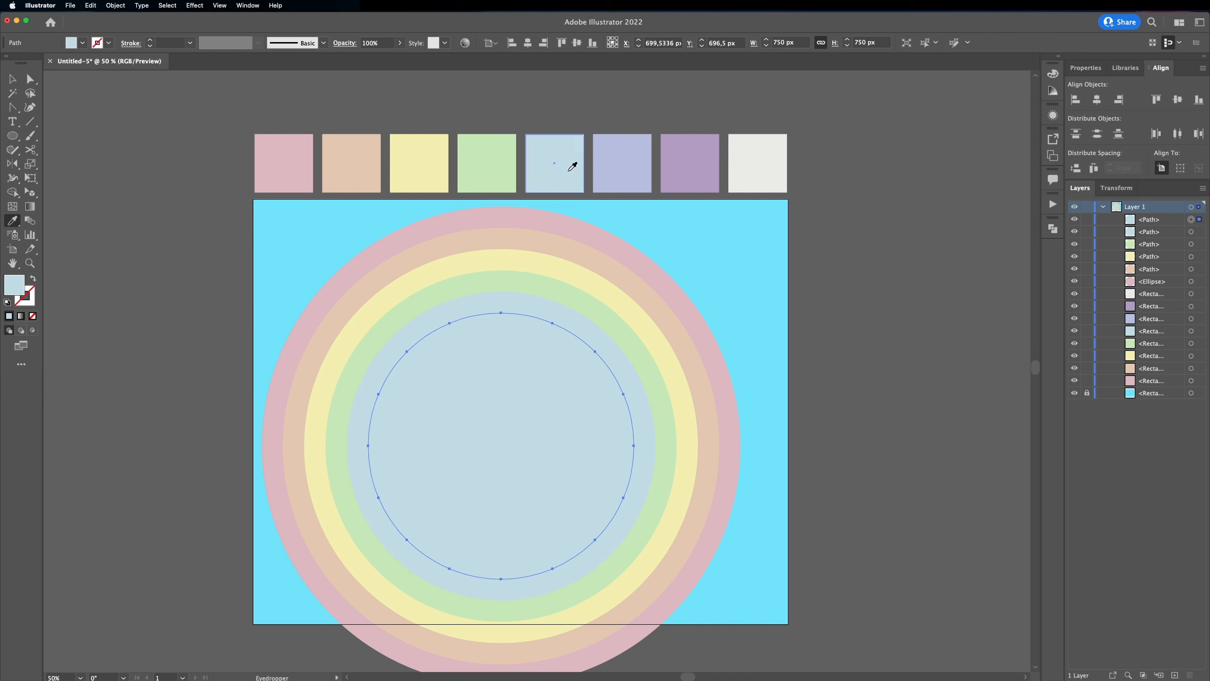
pyautogui.click(622, 162)
# Add the last two inner circles with -60 px path offsets, coloring them with the purple and off-white swatches
pyautogui.click(116, 5)
pyautogui.click(238, 280)
pyautogui.press('Return')
pyautogui.click(682, 162)
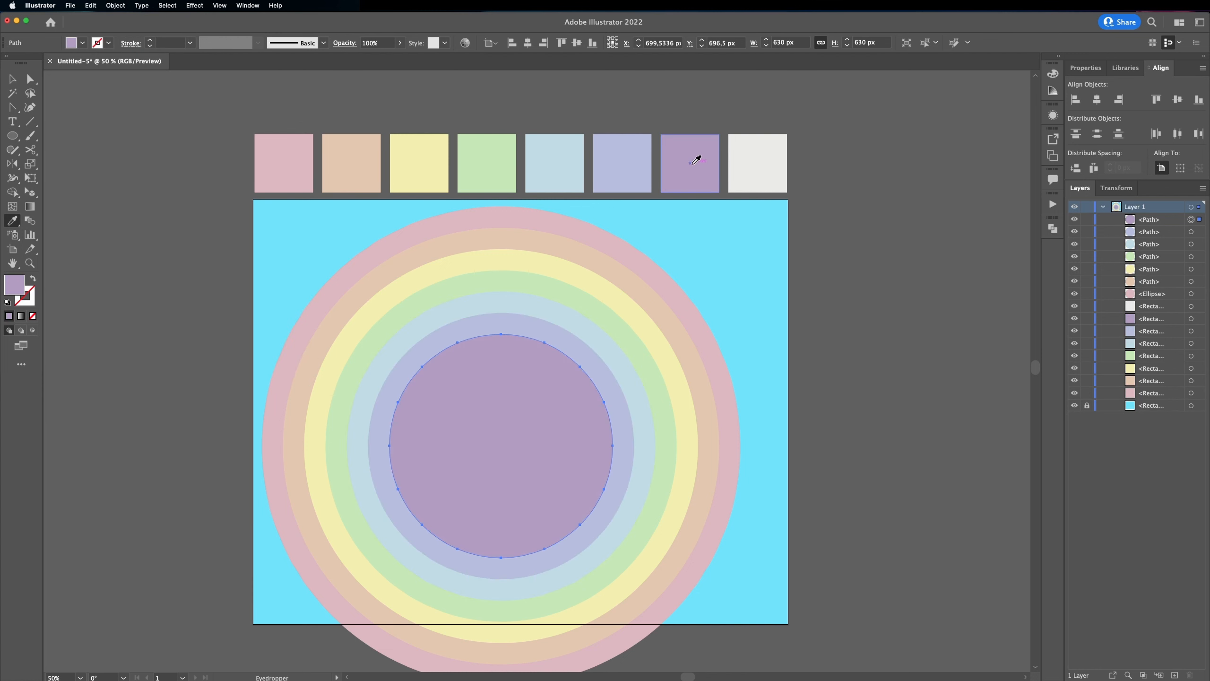
pyautogui.click(115, 5)
pyautogui.click(238, 280)
pyautogui.press('Return')
pyautogui.click(758, 163)
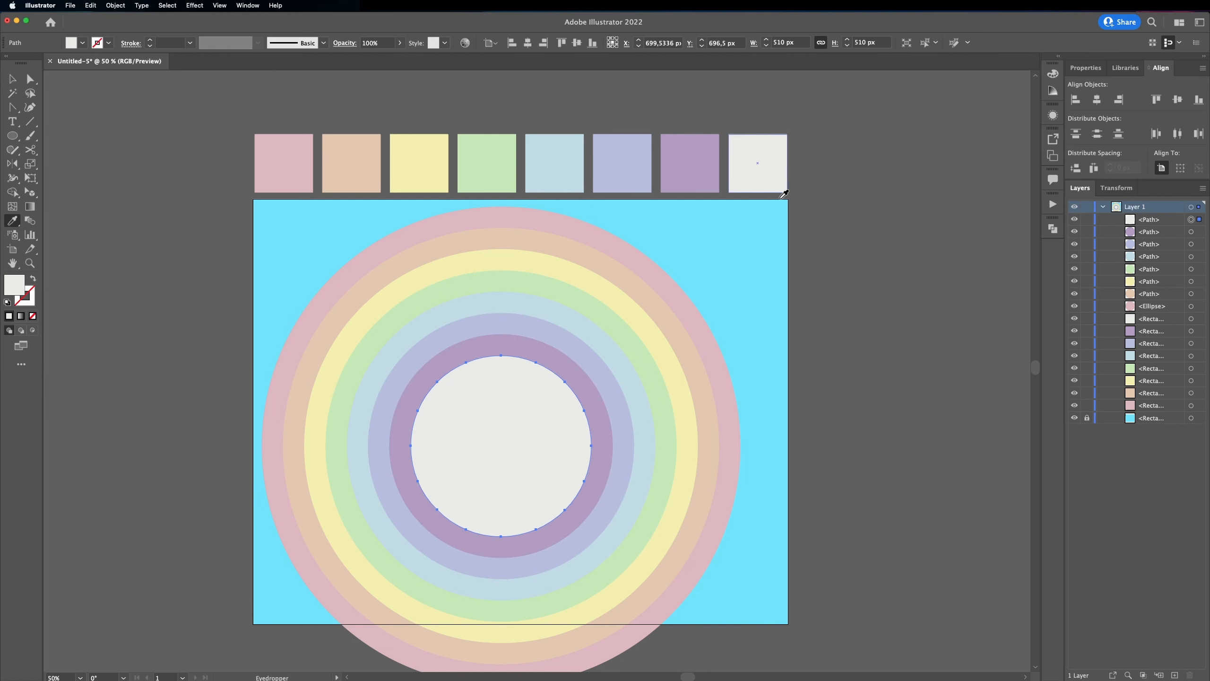
pyautogui.press('v')
pyautogui.click(853, 347)
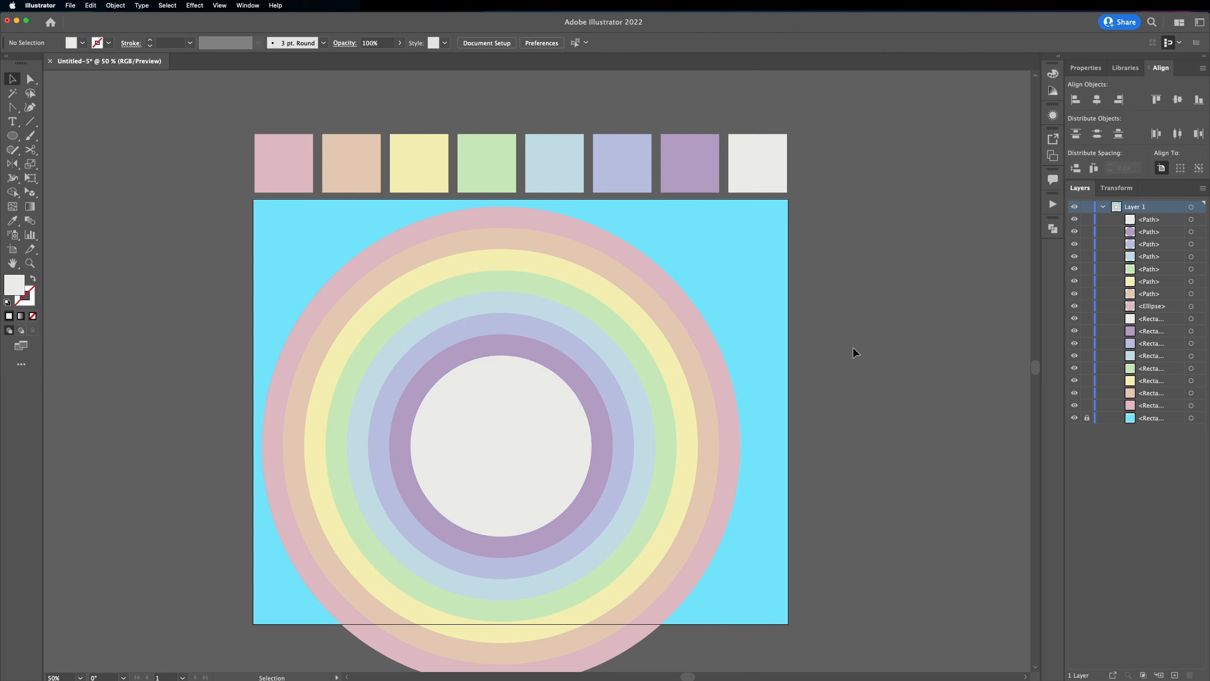
# Select all the concentric circles and group them
pyautogui.scroll(-4, 853, 346)
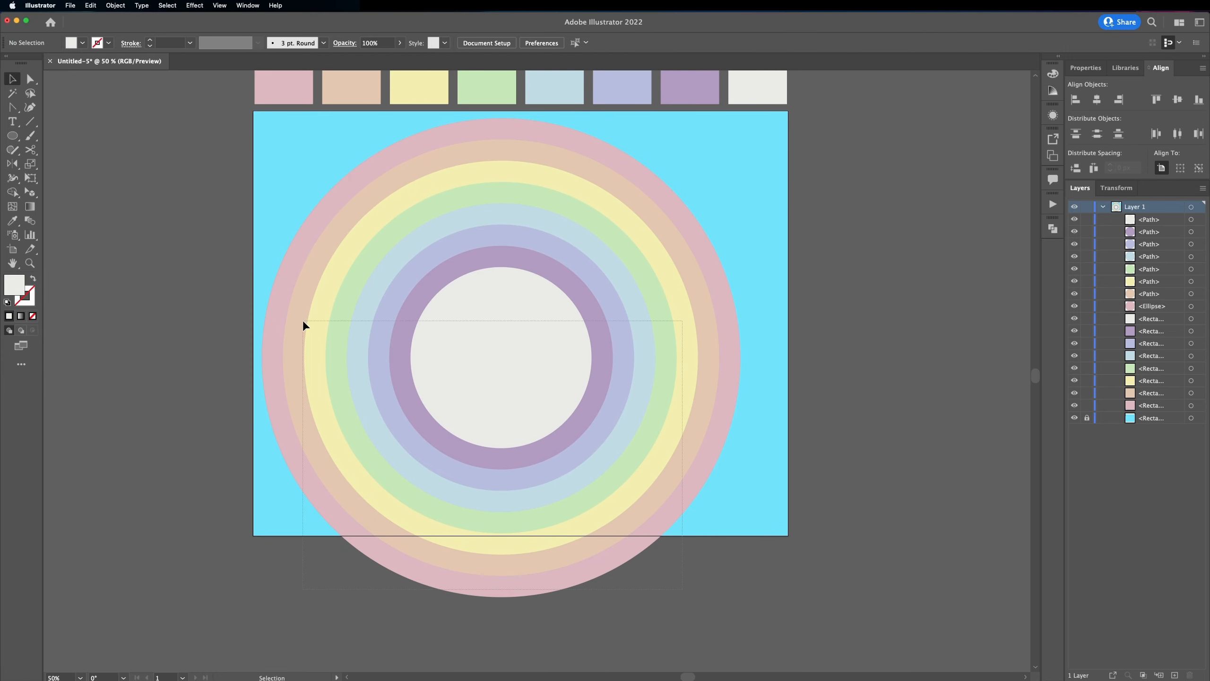
pyautogui.moveTo(303, 320); pyautogui.dragTo(260, 343)
pyautogui.press('a')
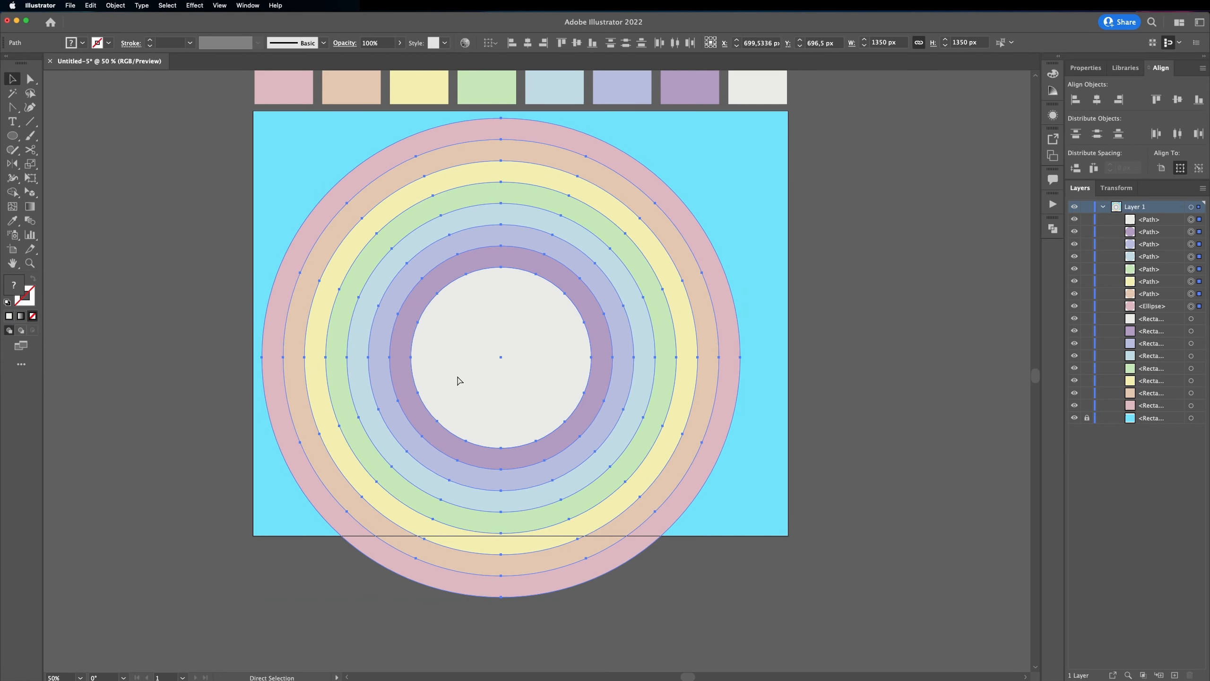
pyautogui.press('super+g')
pyautogui.press('v')
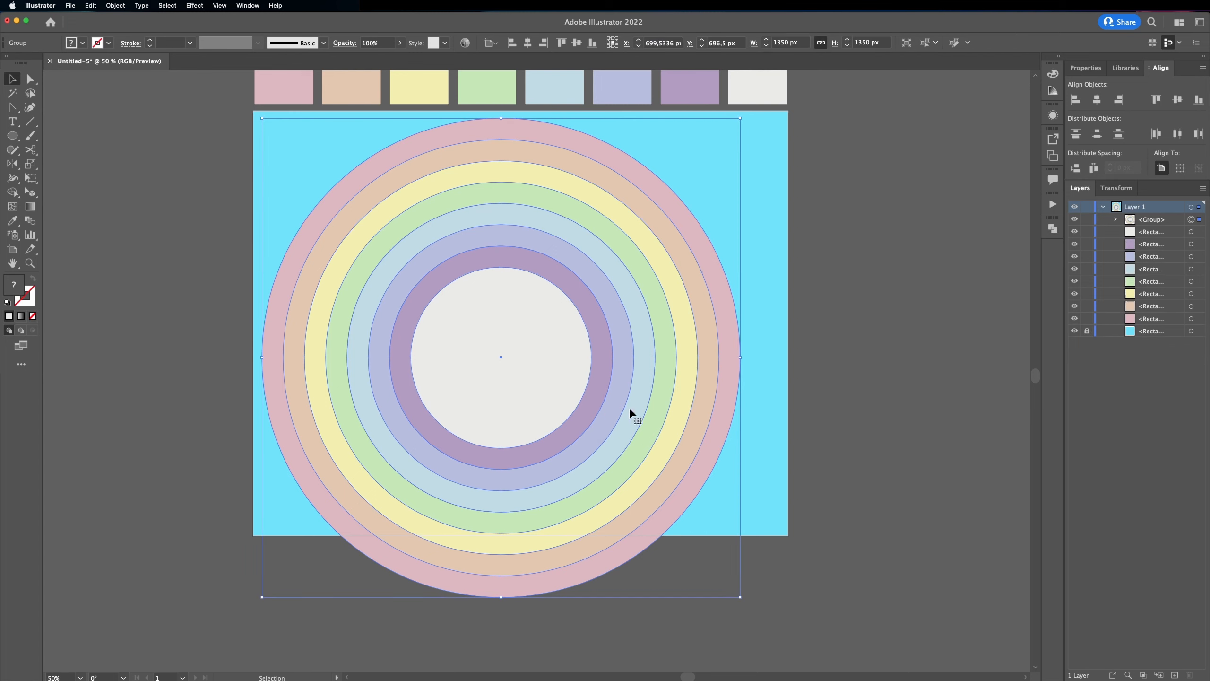
pyautogui.click(771, 584)
# Draw a rectangle about 1424 px wide that covers the lower half of the circles from their centre line down
pyautogui.press('m')
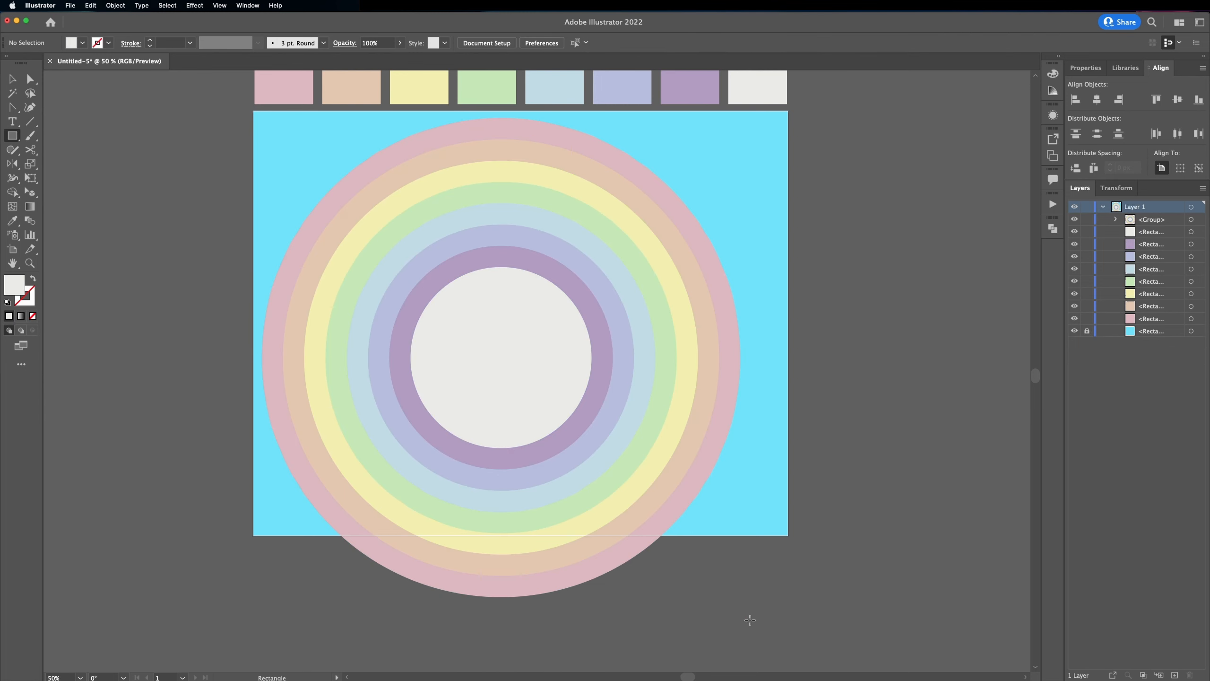
pyautogui.moveTo(758, 620); pyautogui.dragTo(253, 337)
pyautogui.press('v')
# Split the circle group and the rectangle with the Pathfinder Divide operation and ungroup the resulting pieces
pyautogui.moveTo(528, 450); pyautogui.dragTo(530, 446)
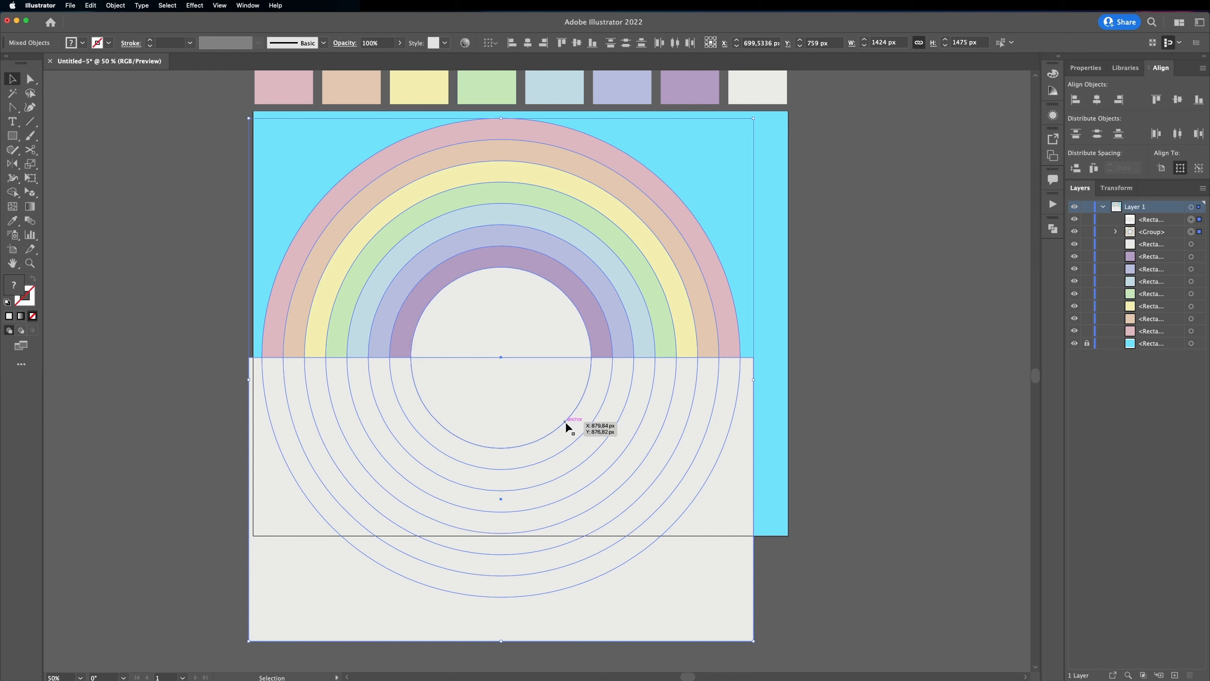
pyautogui.click(248, 5)
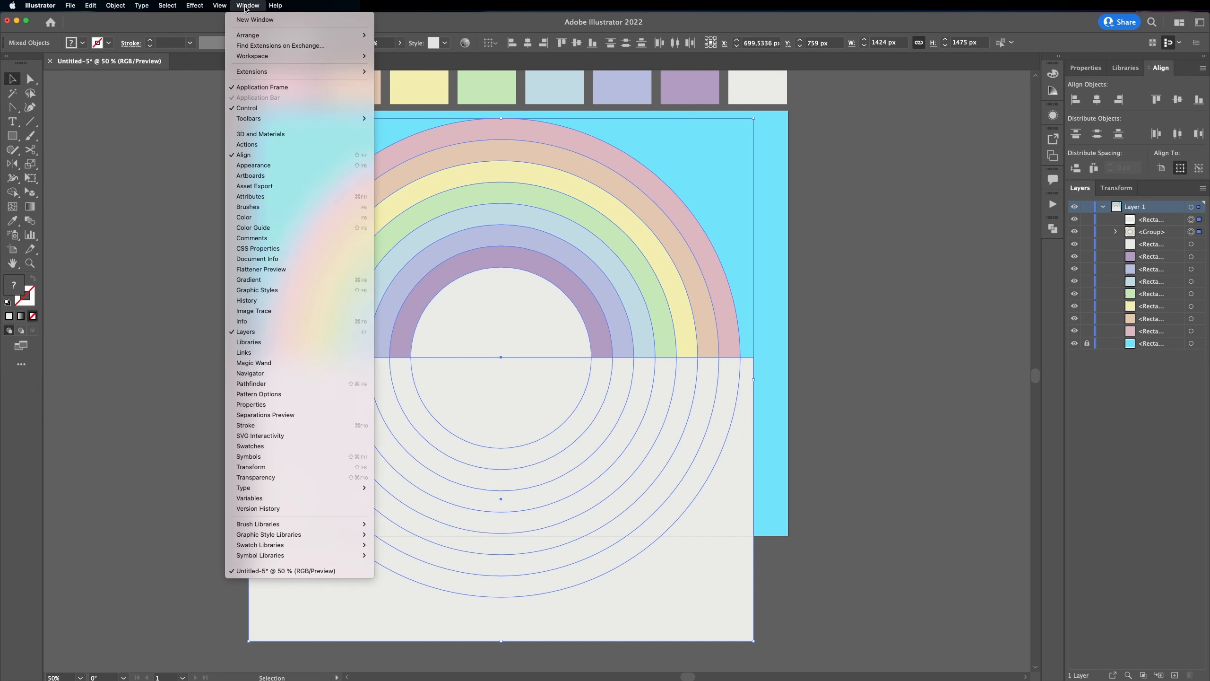
pyautogui.click(269, 385)
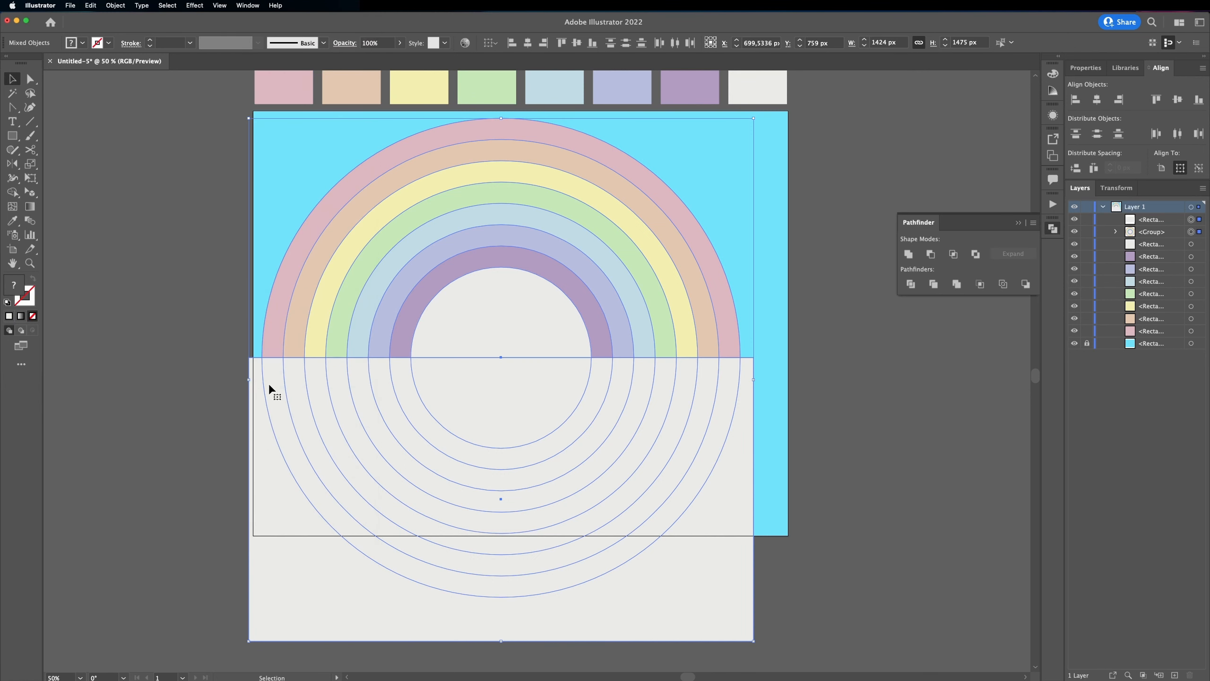
pyautogui.click(911, 285)
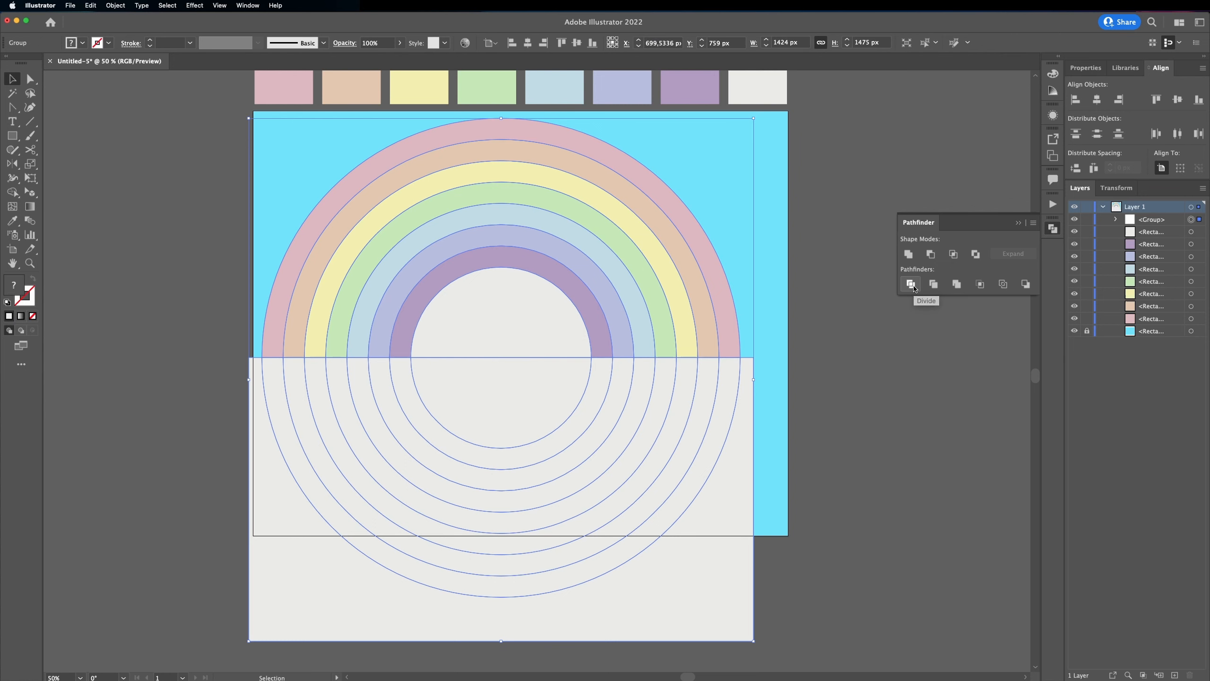
pyautogui.click(860, 410)
pyautogui.click(725, 493)
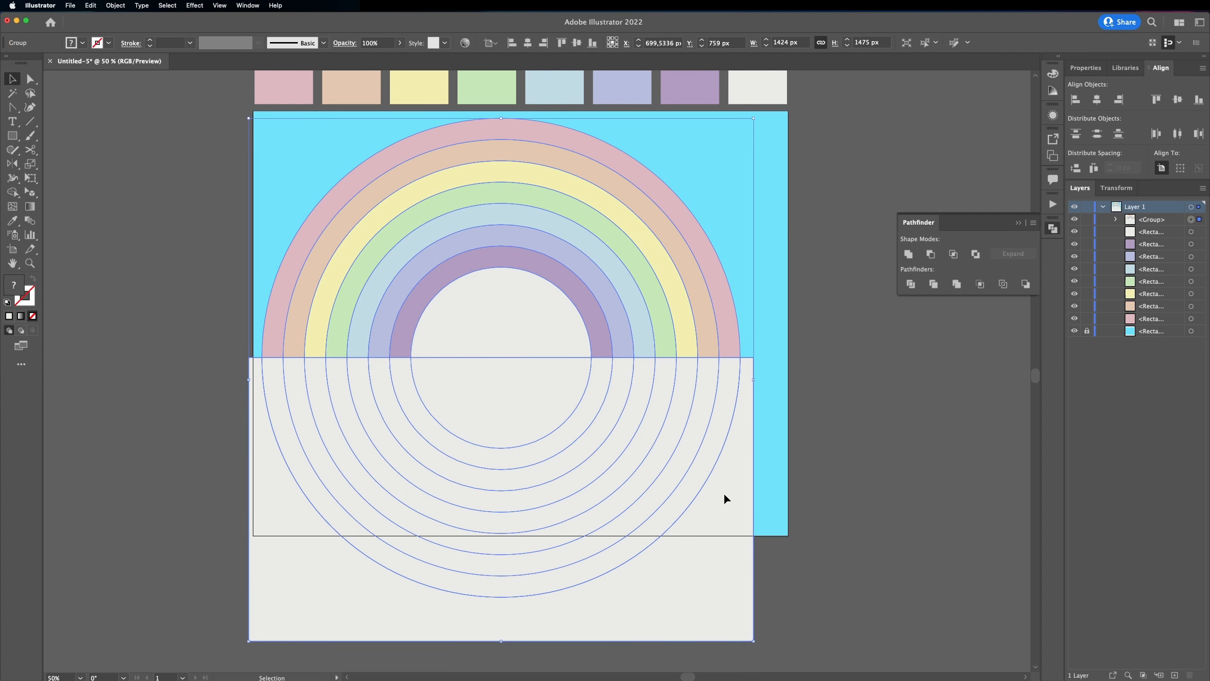
pyautogui.press('super+shift+g')
pyautogui.click(829, 453)
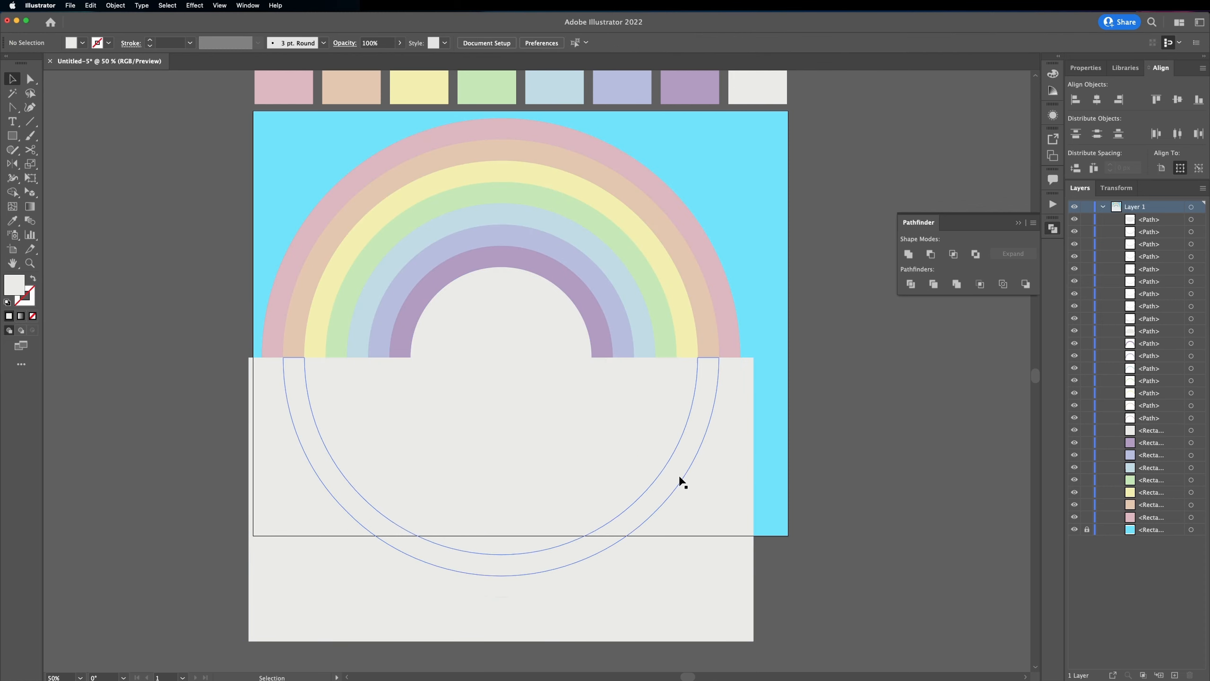
# Delete the rectangle remnant, all the lower half-circle pieces and the off-white semicircle inside the arch
pyautogui.click(729, 488)
pyautogui.press('Delete')
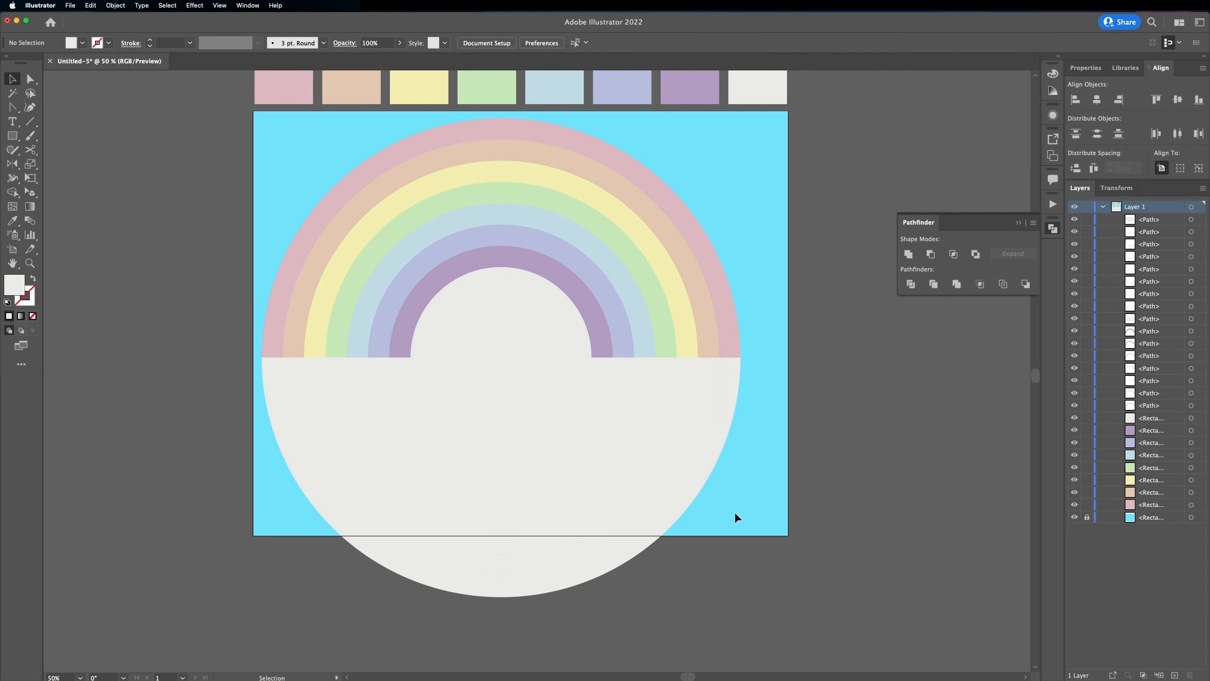
pyautogui.moveTo(257, 377); pyautogui.dragTo(258, 378)
pyautogui.press('Delete')
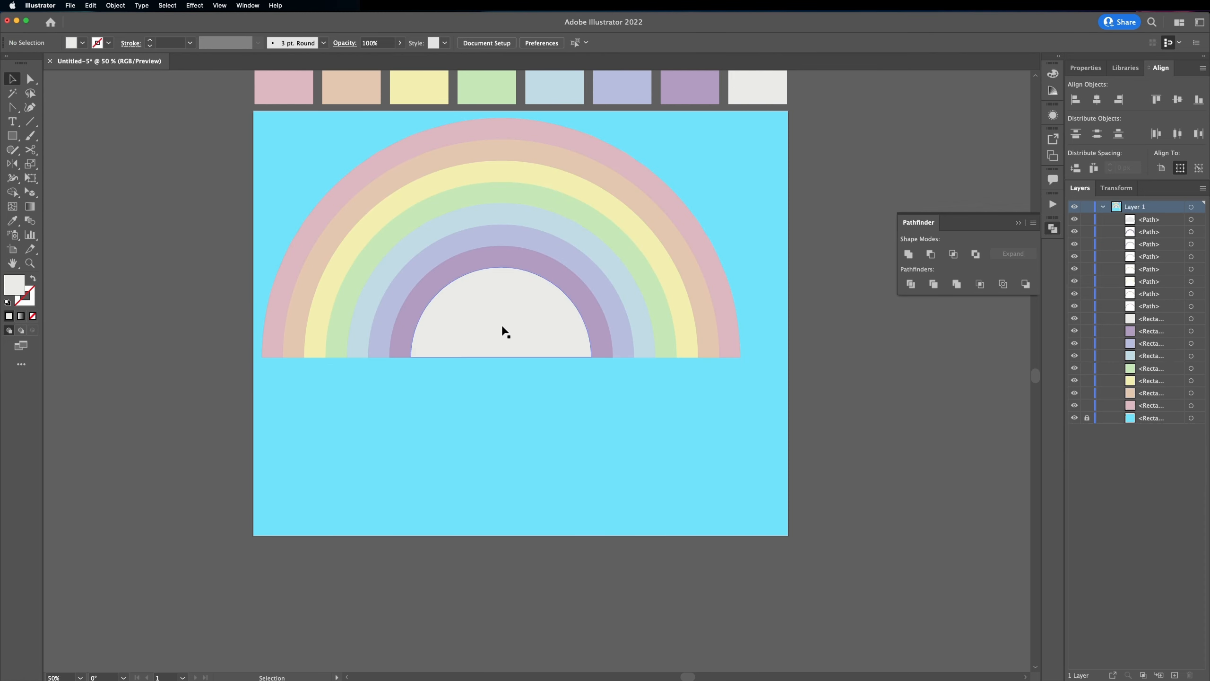
pyautogui.click(501, 324)
pyautogui.press('Delete')
# Group the remaining colored arcs into one rainbow and move it down and right to roughly center it on the artboard
pyautogui.scroll(1, 502, 324)
pyautogui.scroll(1, 501, 323)
pyautogui.moveTo(305, 176); pyautogui.dragTo(616, 369)
pyautogui.press('super+g')
pyautogui.moveTo(606, 279); pyautogui.dragTo(625, 307)
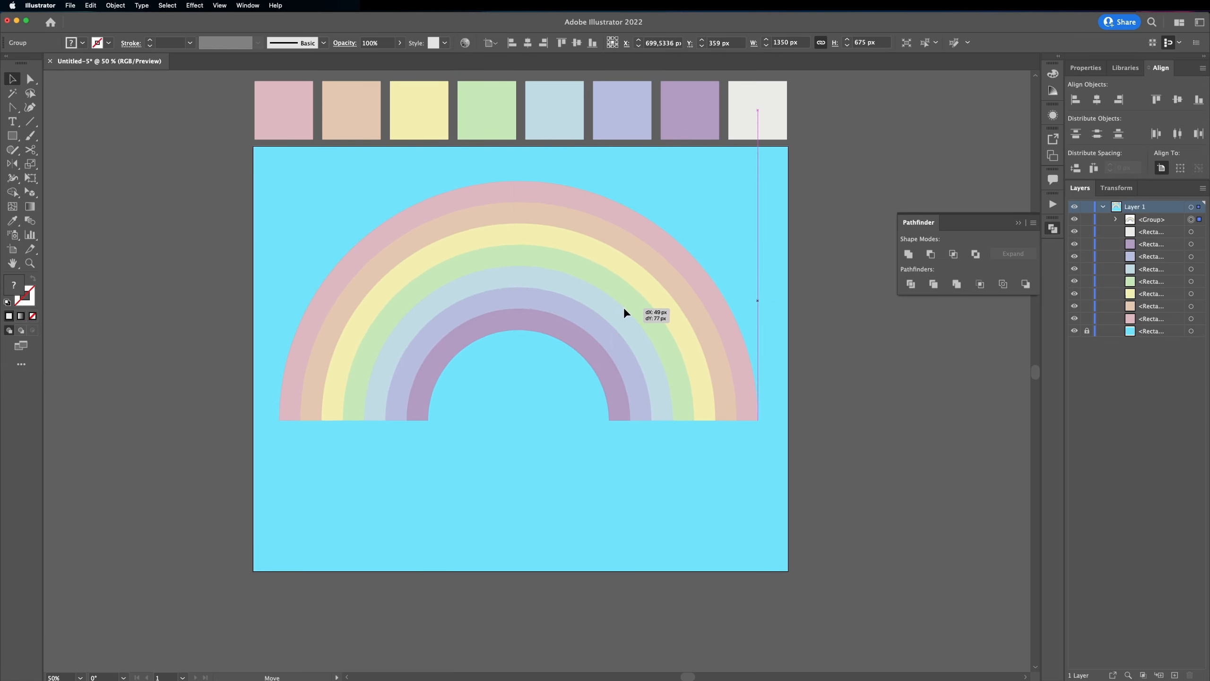
pyautogui.click(862, 362)
# Draw several off-white circles of different sizes below the rainbow, including ones about 224 px and 164 px across
pyautogui.scroll(1, 853, 360)
pyautogui.hscroll(1, 853, 360)
pyautogui.press('m')
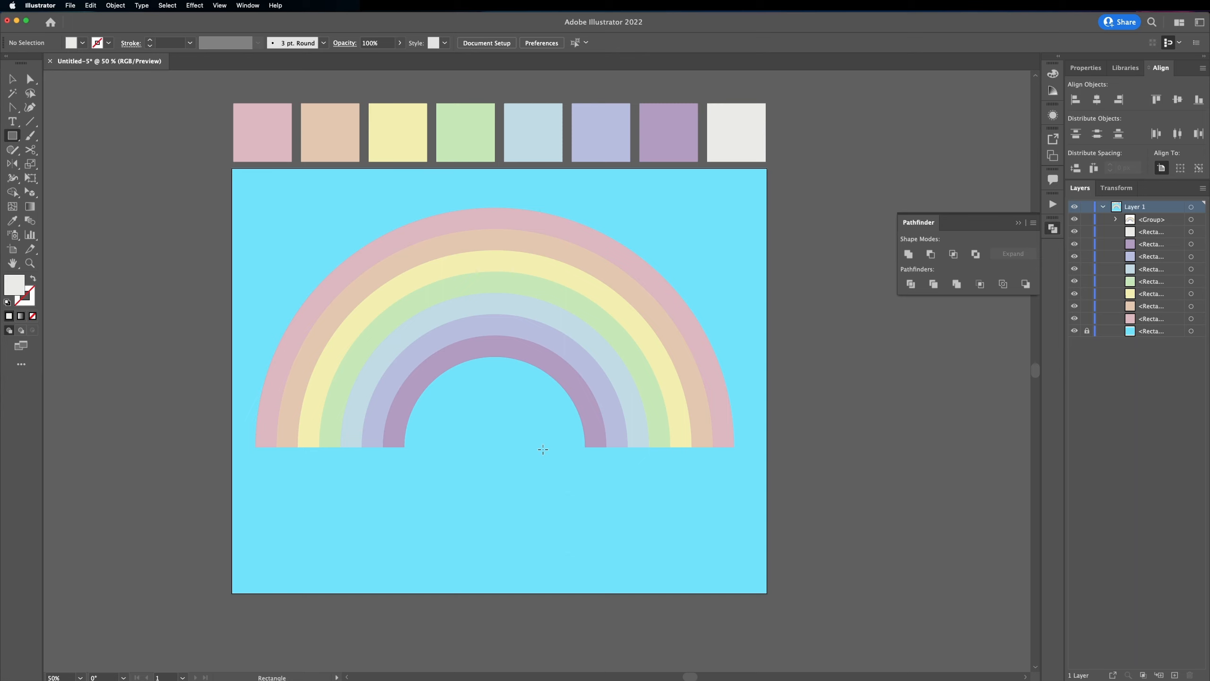
pyautogui.press('l')
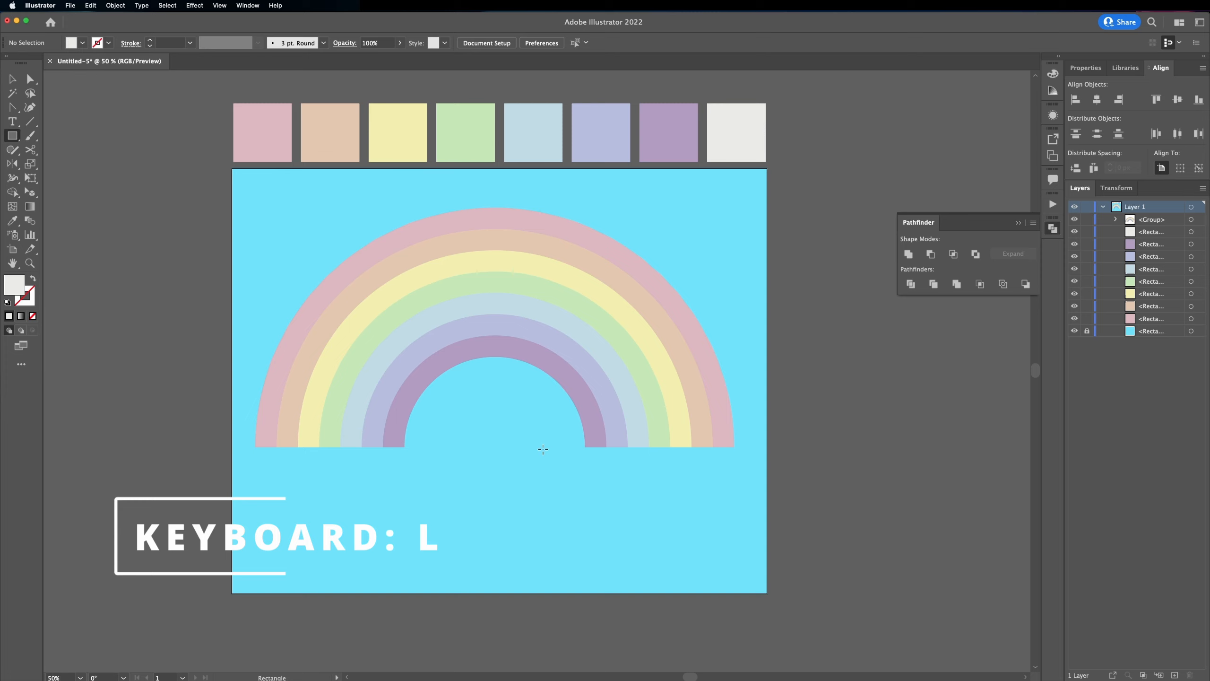
pyautogui.press('l')
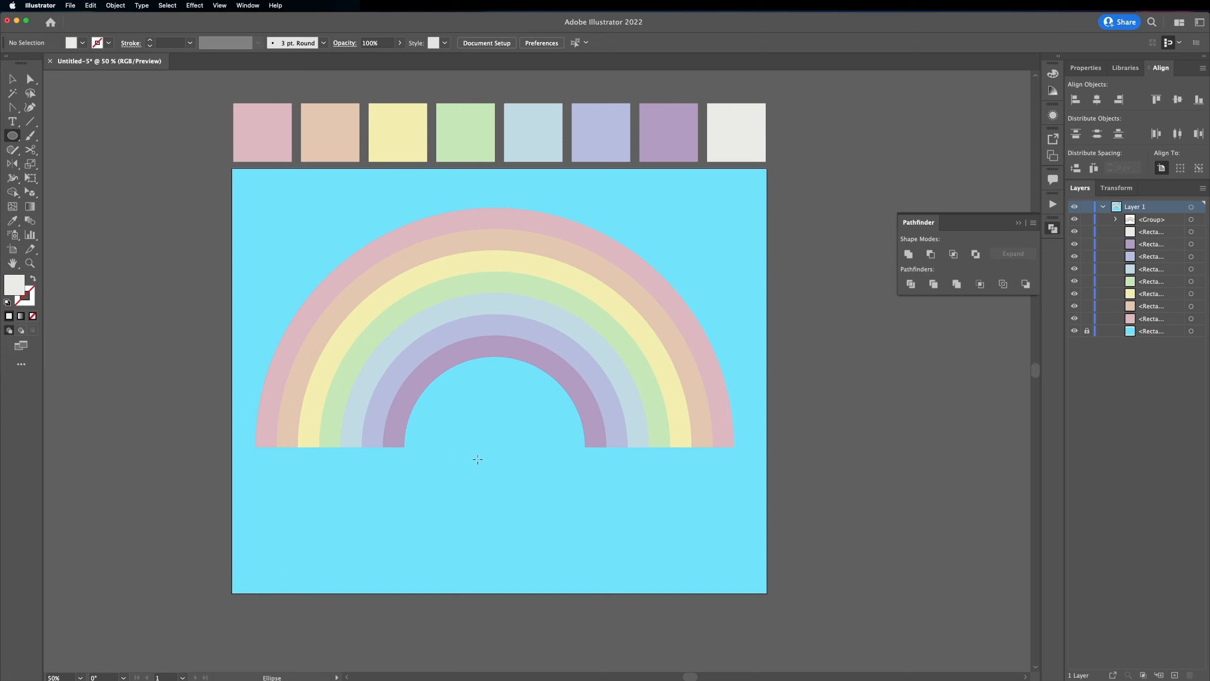
pyautogui.moveTo(364, 515); pyautogui.dragTo(407, 472)
pyautogui.moveTo(437, 544)
pyautogui.mouseDown()
pyautogui.moveTo(395, 521)
pyautogui.moveTo(405, 521)
pyautogui.mouseUp()
pyautogui.moveTo(451, 487); pyautogui.dragTo(412, 461)
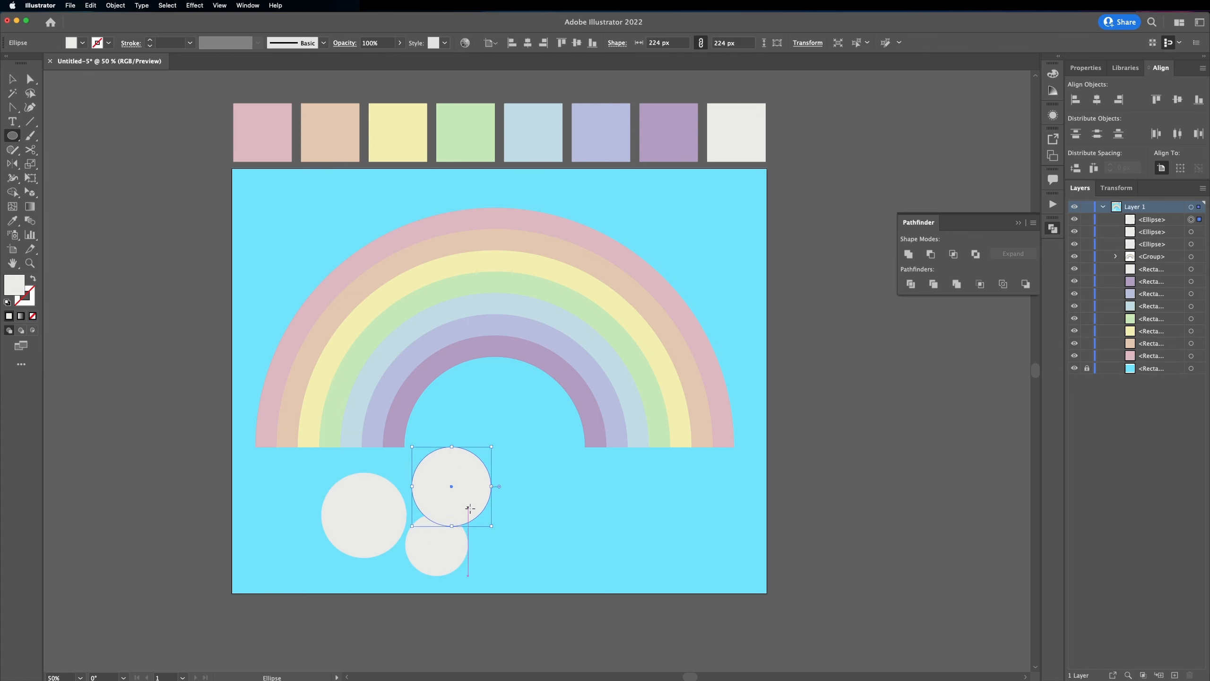
pyautogui.moveTo(494, 542)
pyautogui.mouseDown()
pyautogui.moveTo(465, 521)
pyautogui.moveTo(492, 485)
pyautogui.moveTo(425, 526)
pyautogui.moveTo(474, 510)
pyautogui.mouseUp()
# Arrange the off-white circles into an overlapping five-circle cloud below the left side of the rainbow
pyautogui.press('v')
pyautogui.moveTo(450, 568); pyautogui.dragTo(409, 502)
pyautogui.moveTo(524, 500); pyautogui.dragTo(463, 460)
pyautogui.moveTo(432, 555); pyautogui.dragTo(471, 560)
pyautogui.moveTo(399, 479); pyautogui.dragTo(418, 540)
pyautogui.moveTo(439, 486)
pyautogui.mouseDown()
pyautogui.moveTo(396, 482)
pyautogui.moveTo(426, 487)
pyautogui.mouseUp()
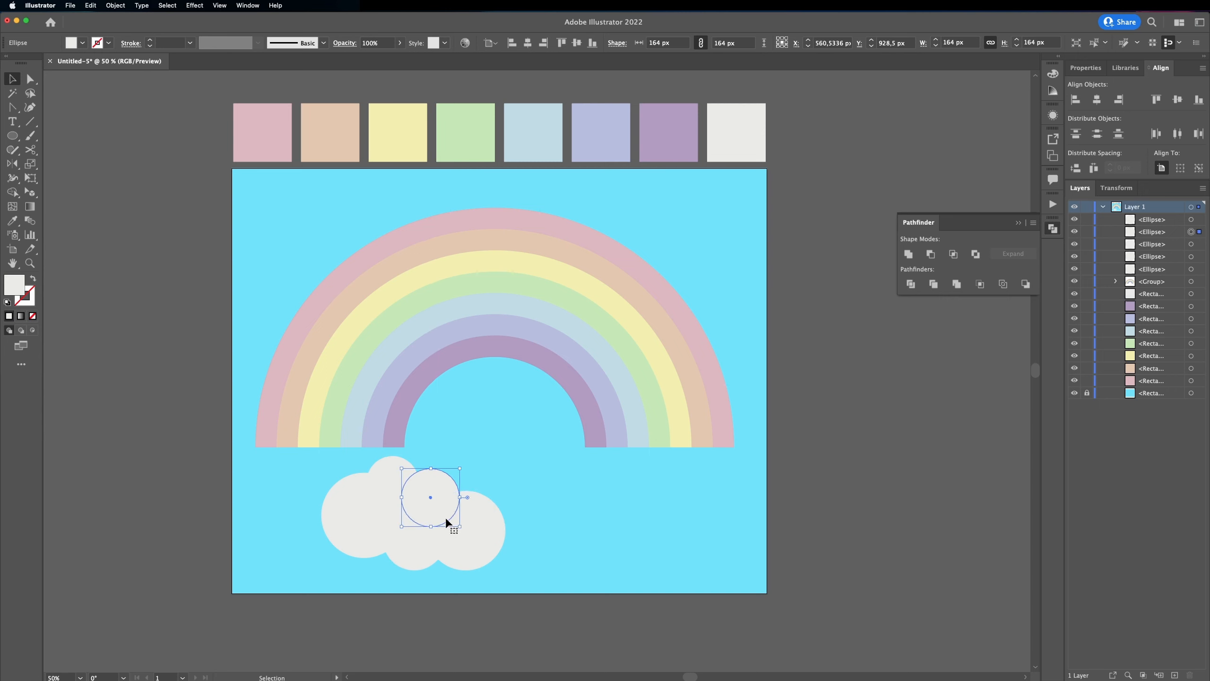
# Rotate all five overlapping off-white circles slightly counter-clockwise together and unite them into a single cloud shape
pyautogui.click(469, 529)
pyautogui.keyDown('shift'); pyautogui.click(419, 556); pyautogui.keyUp('shift')
pyautogui.keyDown('shift'); pyautogui.click(367, 533); pyautogui.keyUp('shift')
pyautogui.keyDown('shift'); pyautogui.click(432, 500); pyautogui.keyUp('shift')
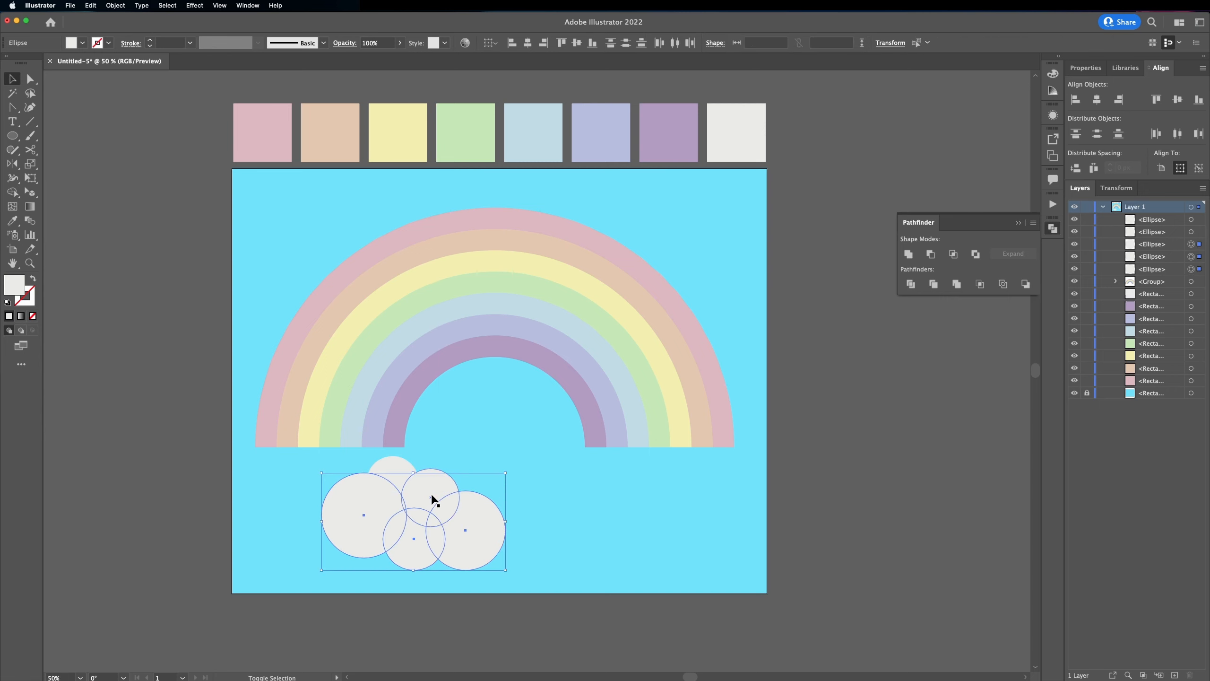
pyautogui.keyDown('shift'); pyautogui.click(402, 475); pyautogui.keyUp('shift')
pyautogui.moveTo(509, 453); pyautogui.dragTo(521, 440)
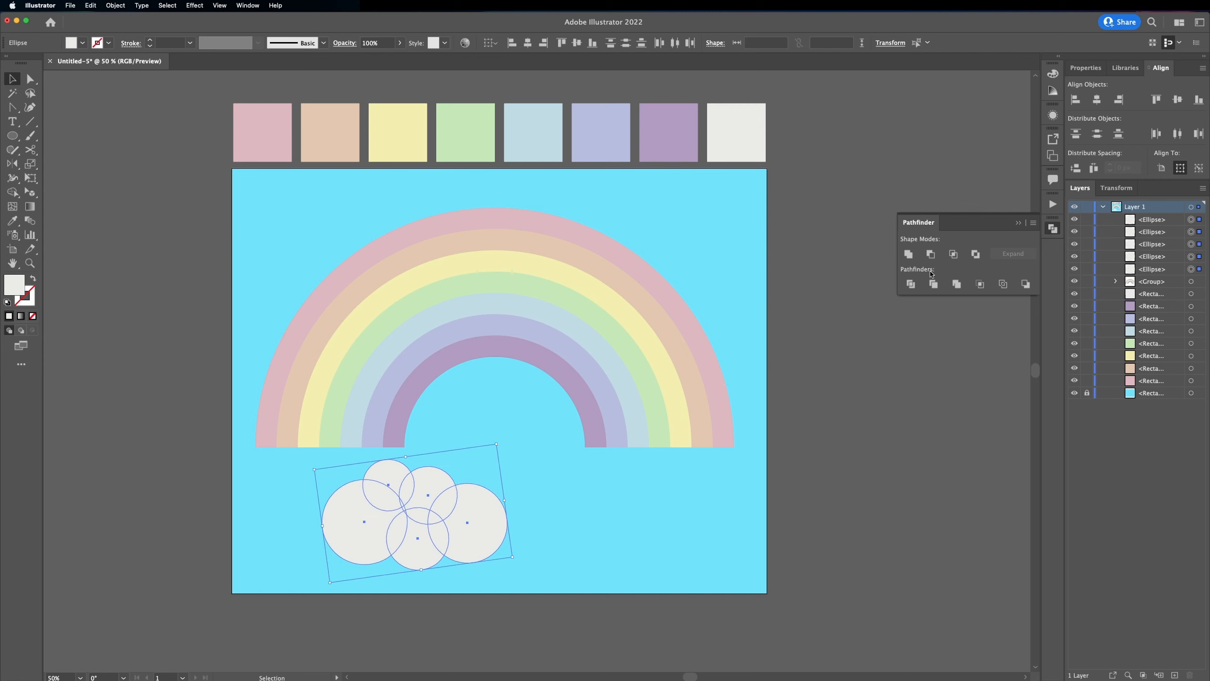
pyautogui.click(908, 253)
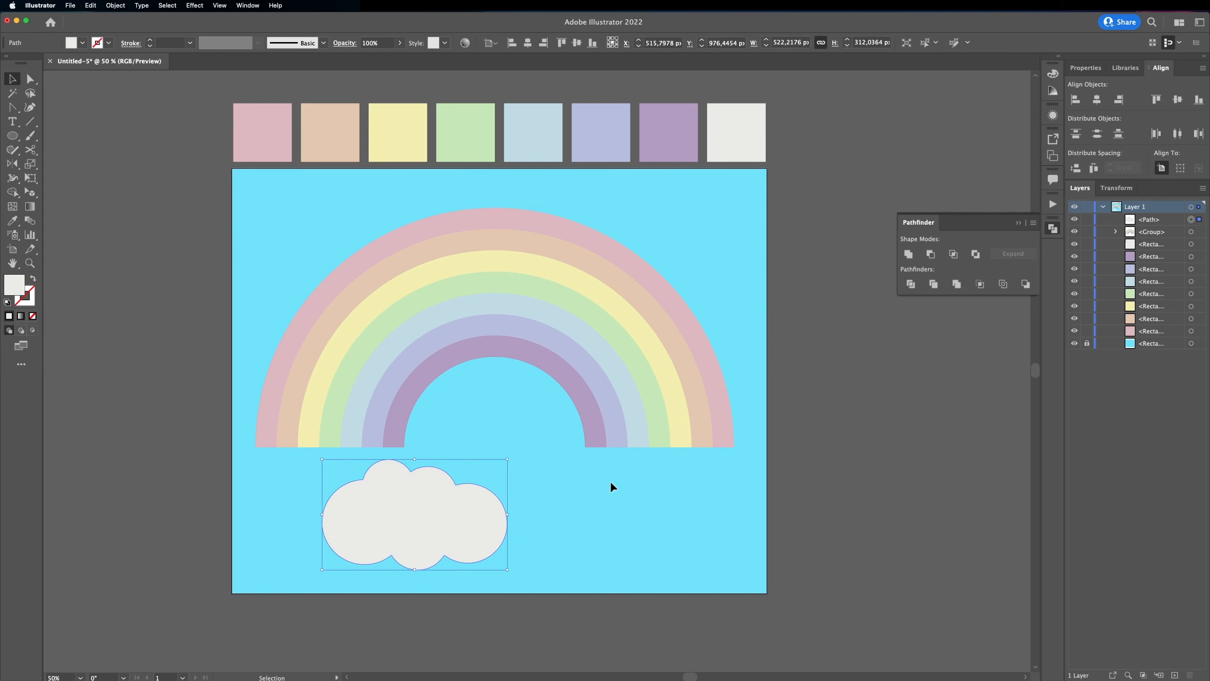
# Move the cloud over the rainbow's left end and place a level copy about 955 px to the right, over its other end
pyautogui.moveTo(482, 534); pyautogui.dragTo(395, 473)
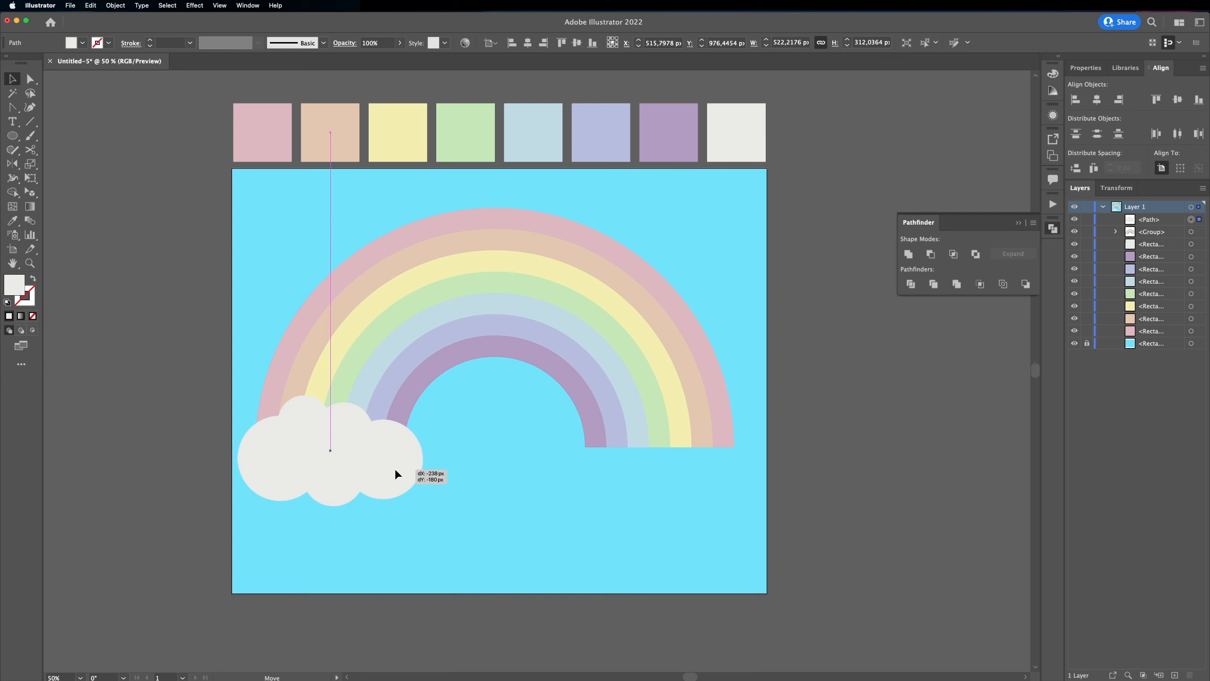
pyautogui.moveTo(386, 470); pyautogui.dragTo(722, 483)
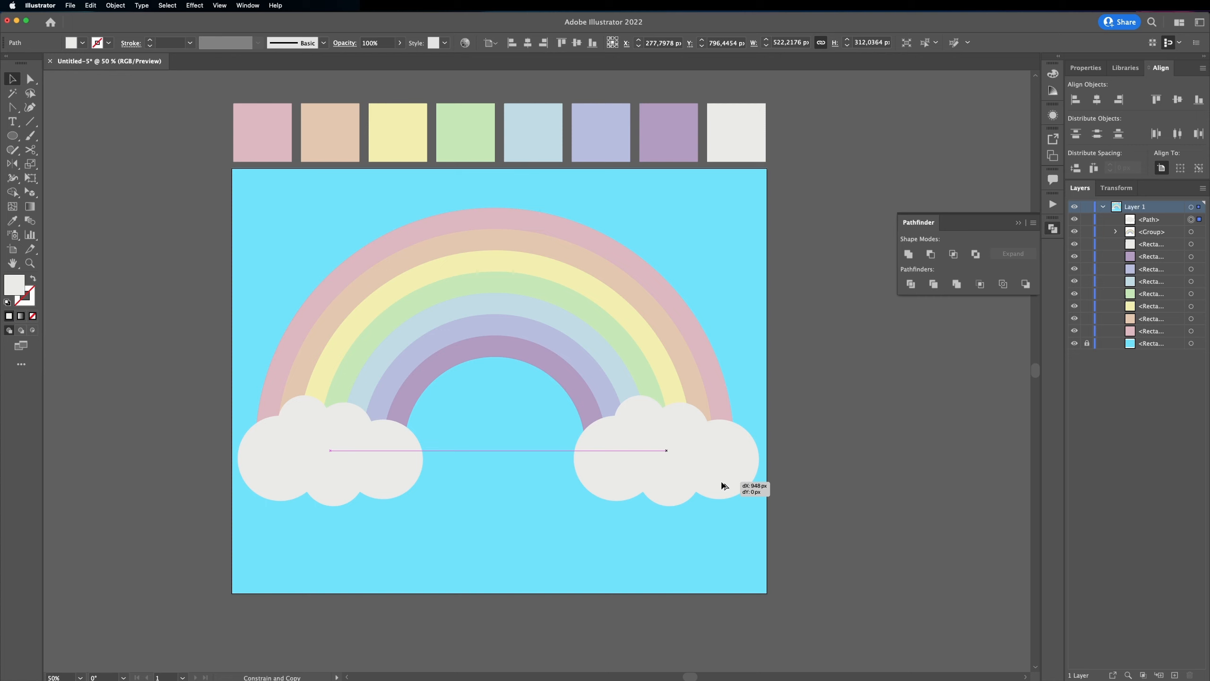
pyautogui.moveTo(722, 486); pyautogui.dragTo(724, 486)
# Reflect the right-hand cloud across the vertical axis so it mirrors the left-hand one
pyautogui.rightClick(640, 481)
pyautogui.moveTo(670, 622)
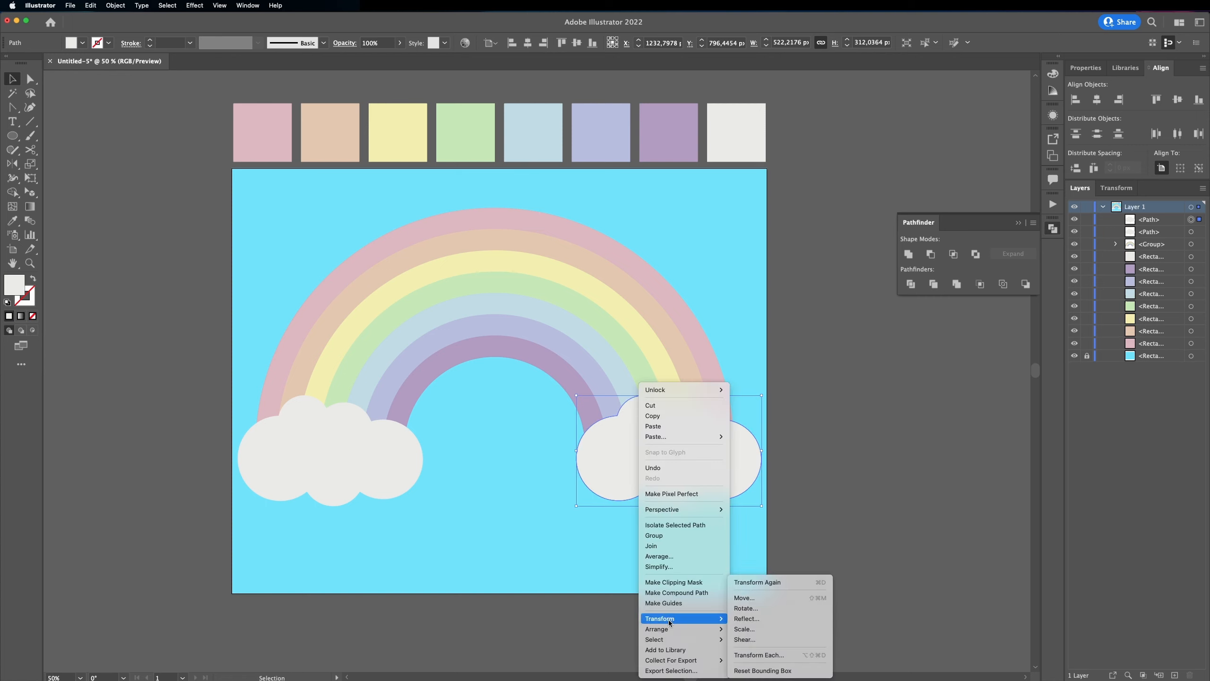
pyautogui.click(750, 618)
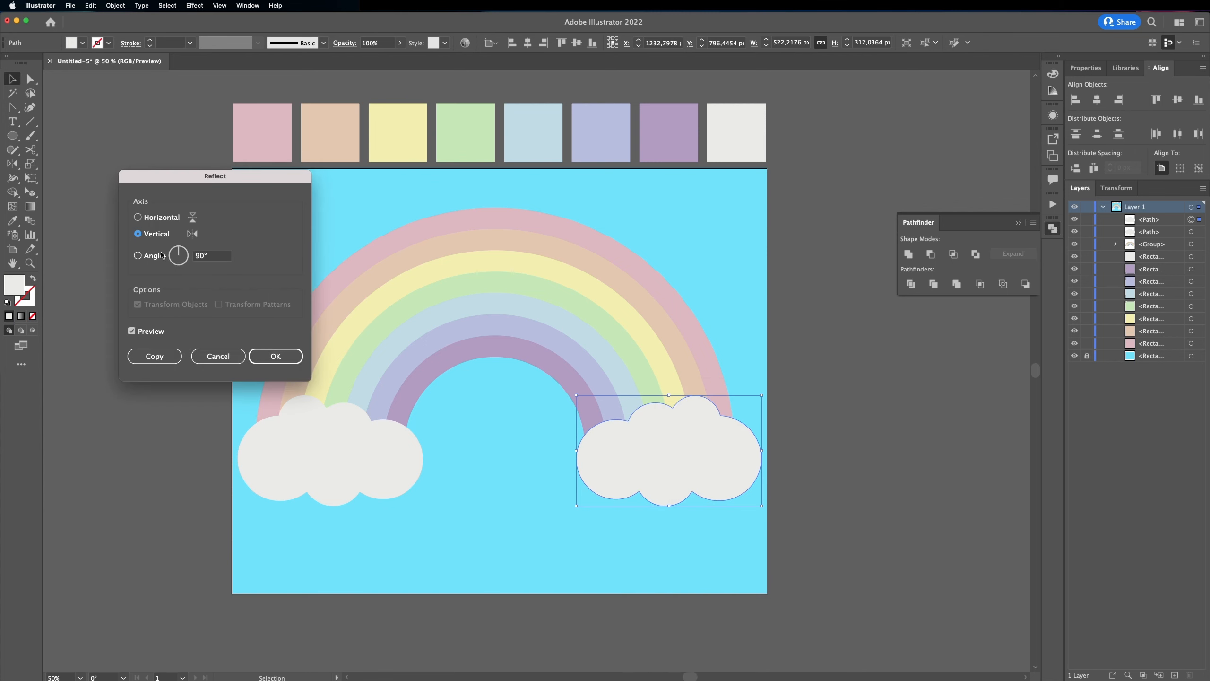
pyautogui.click(275, 357)
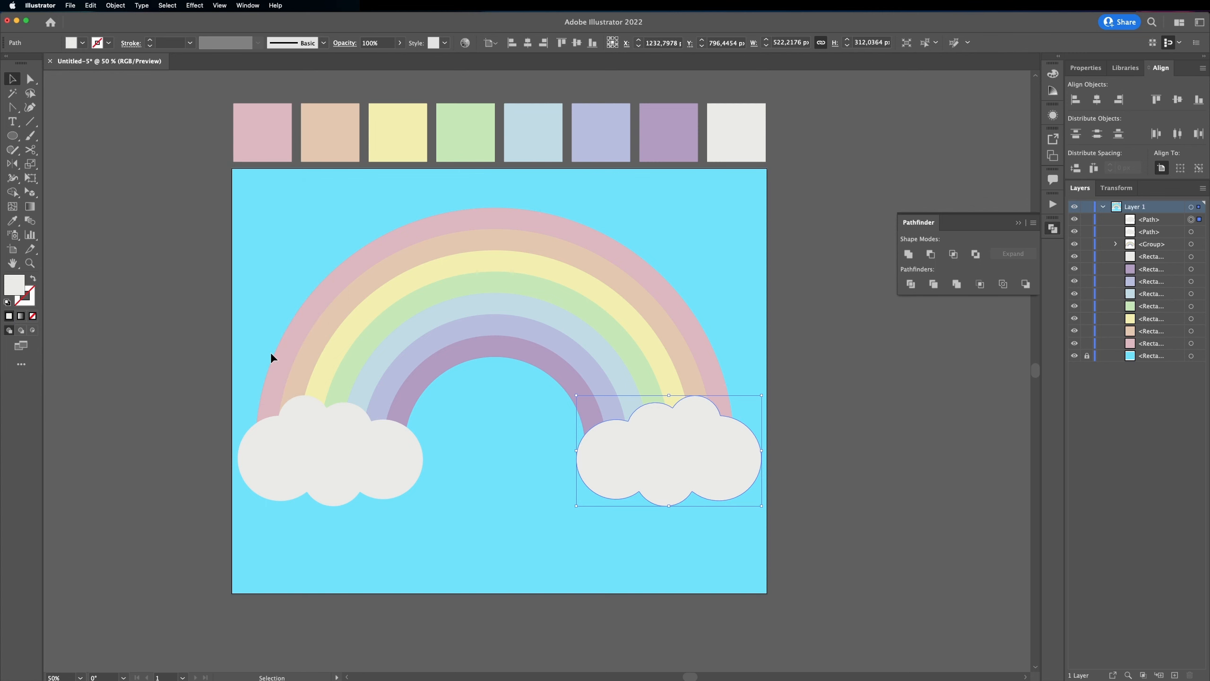
# Group both clouds and the rainbow into one object
pyautogui.keyDown('shift'); pyautogui.click(354, 470); pyautogui.keyUp('shift')
pyautogui.keyDown('shift'); pyautogui.click(505, 283); pyautogui.keyUp('shift')
pyautogui.hscroll(2, 505, 278)
pyautogui.scroll(1, 505, 278)
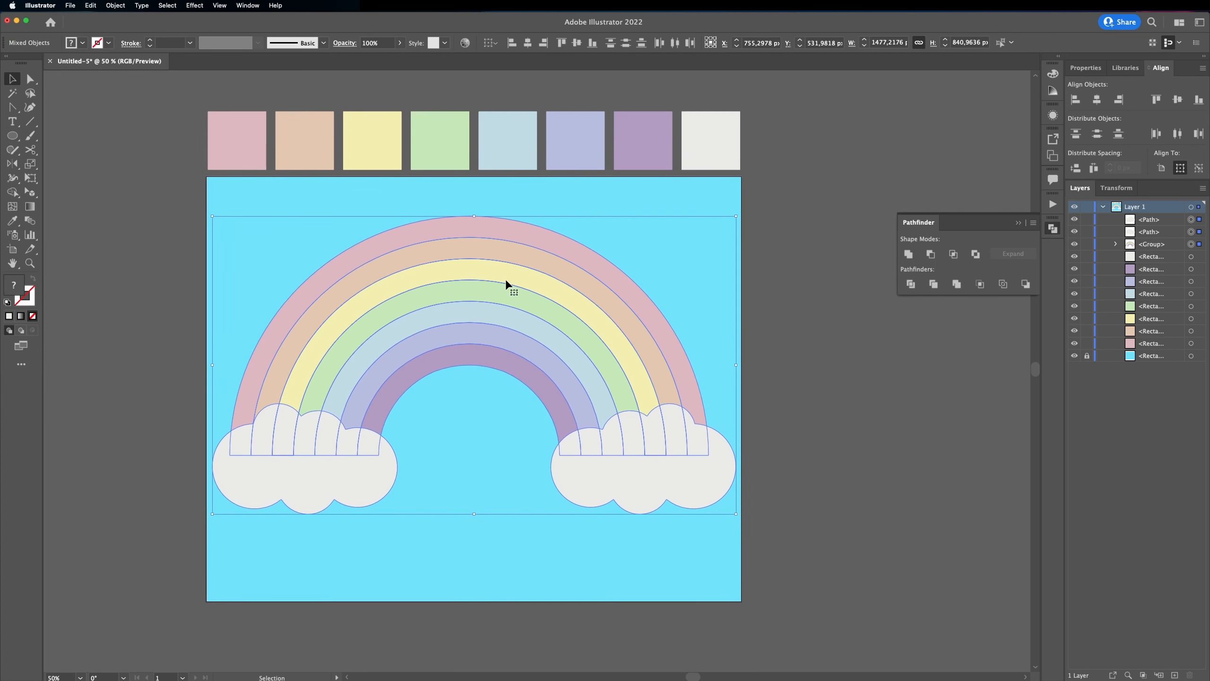
pyautogui.click(1018, 223)
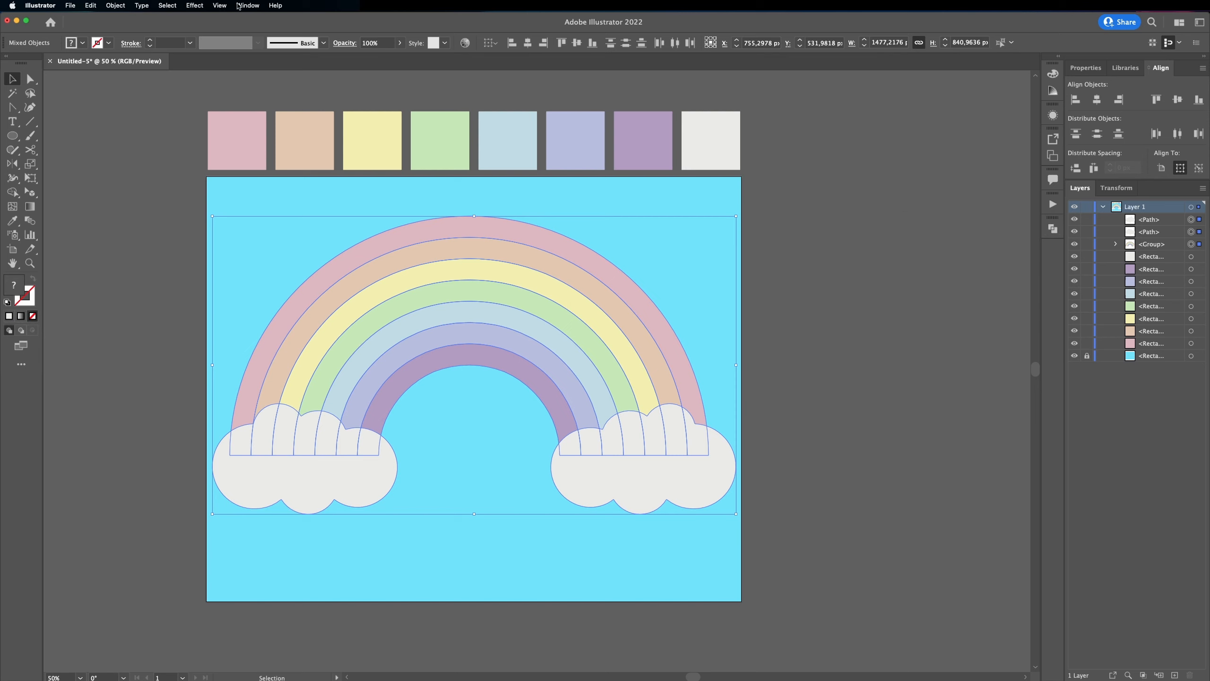
pyautogui.press('super+g')
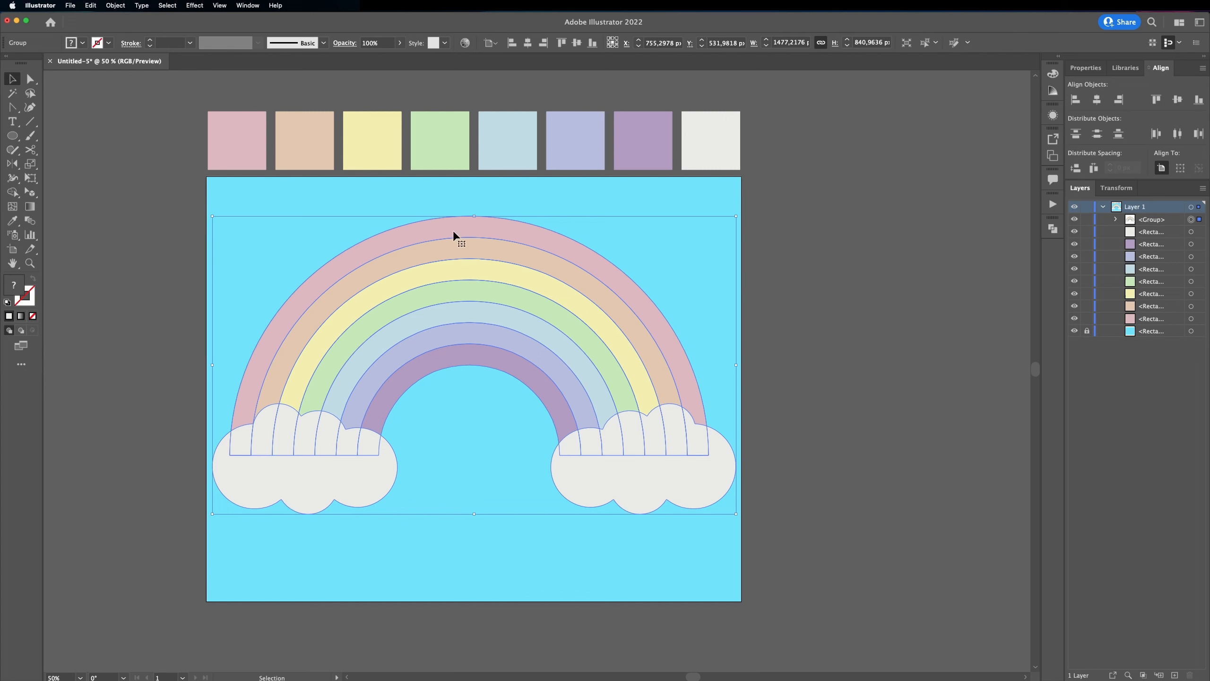
# Apply the 3D Inflate effect to the rainbow-and-clouds group with 10 px depth, 100% volume and front rotation
pyautogui.click(243, 6)
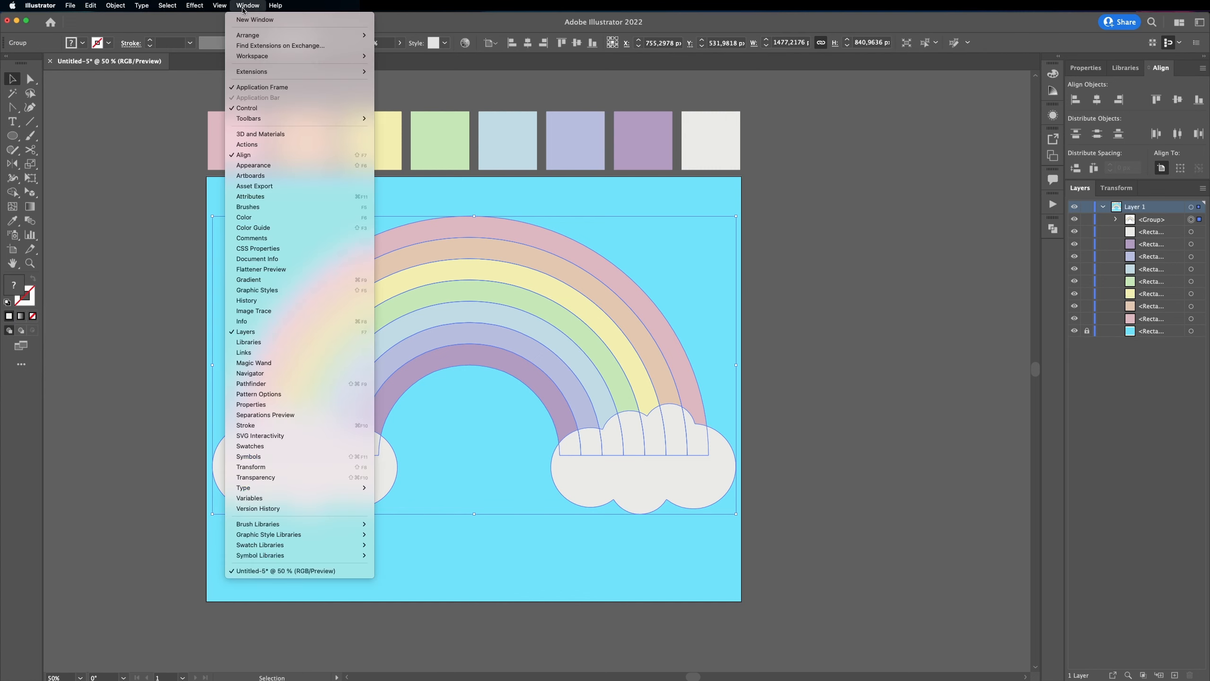
pyautogui.click(273, 133)
pyautogui.click(893, 221)
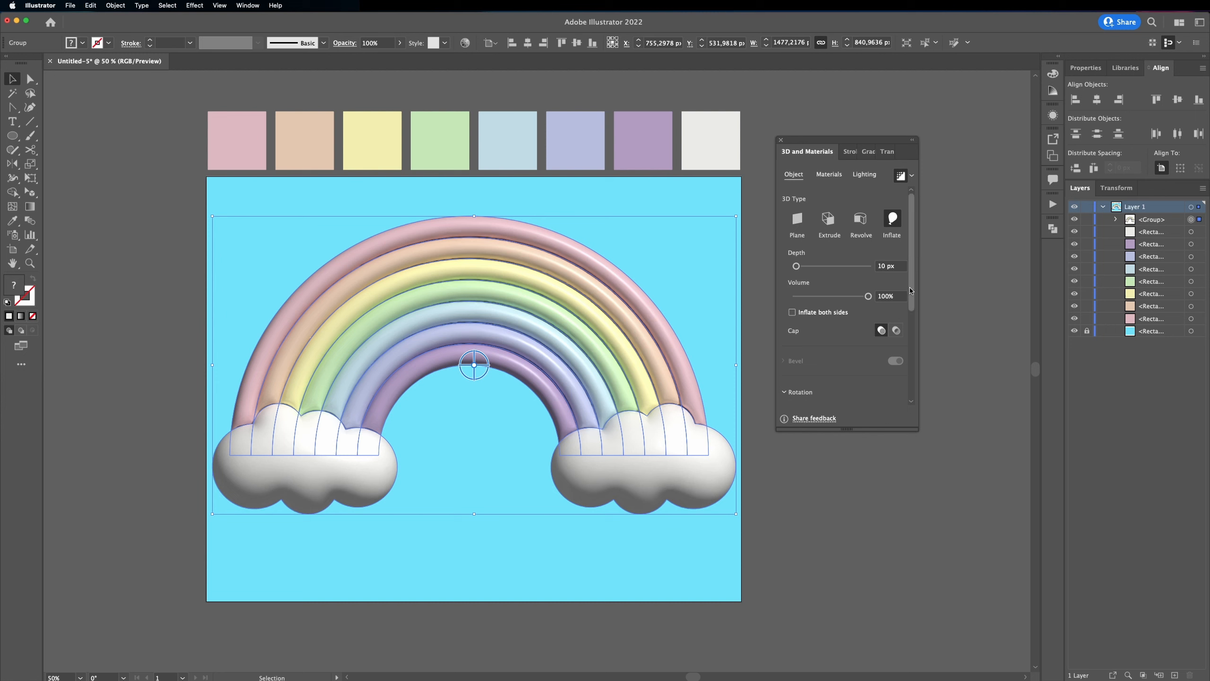
pyautogui.scroll(-2, 915, 312)
pyautogui.scroll(-6, 915, 312)
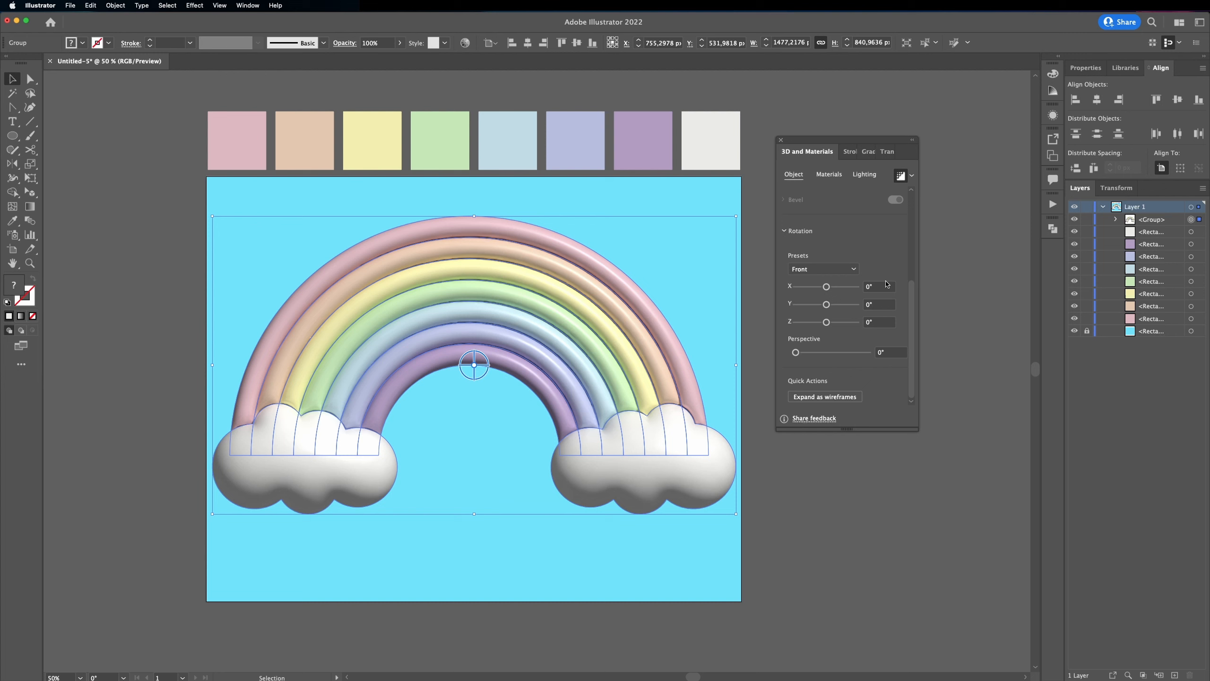
# Set the inflated group's base material to a roughness of 0.59 and a metallic value of 0.46
pyautogui.click(829, 174)
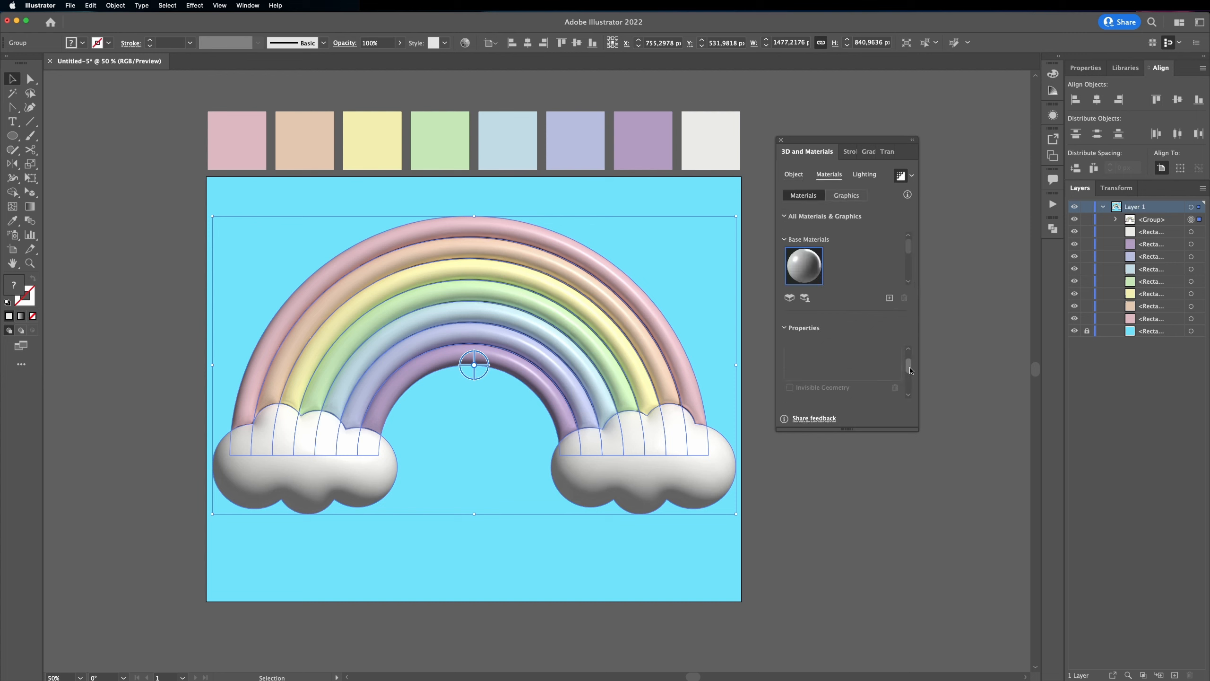
pyautogui.moveTo(909, 365); pyautogui.dragTo(913, 384)
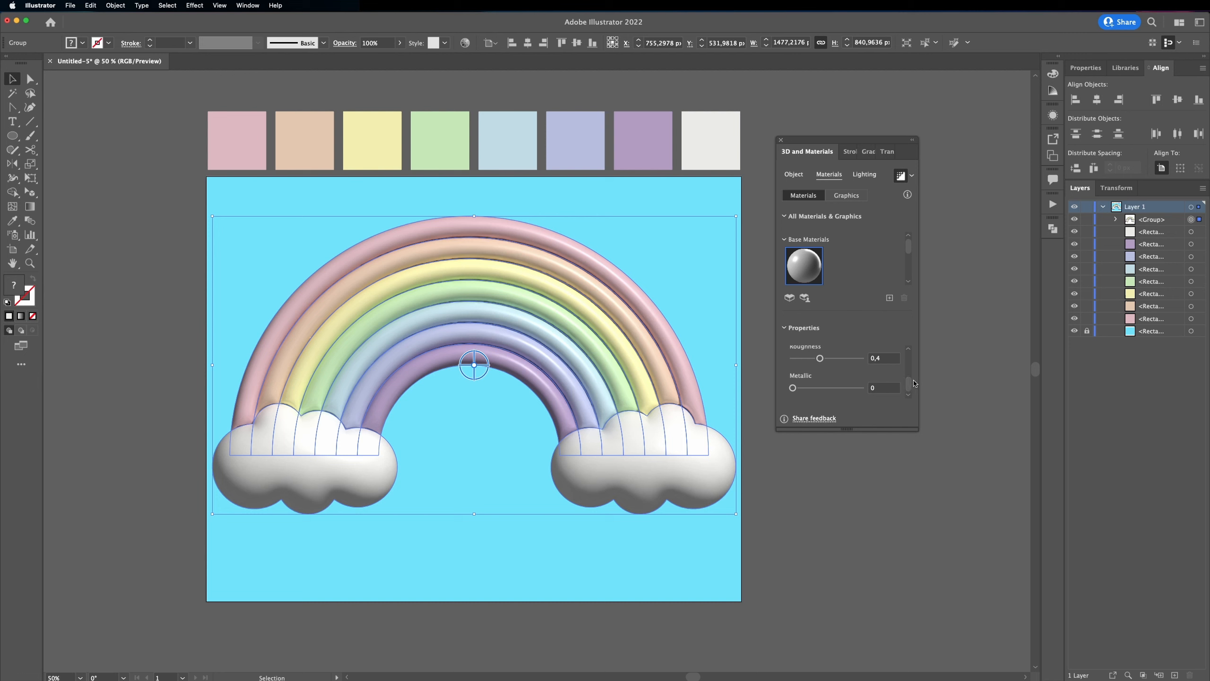
pyautogui.moveTo(821, 358)
pyautogui.mouseDown()
pyautogui.moveTo(835, 360)
pyautogui.moveTo(794, 388)
pyautogui.moveTo(822, 391)
pyautogui.mouseUp()
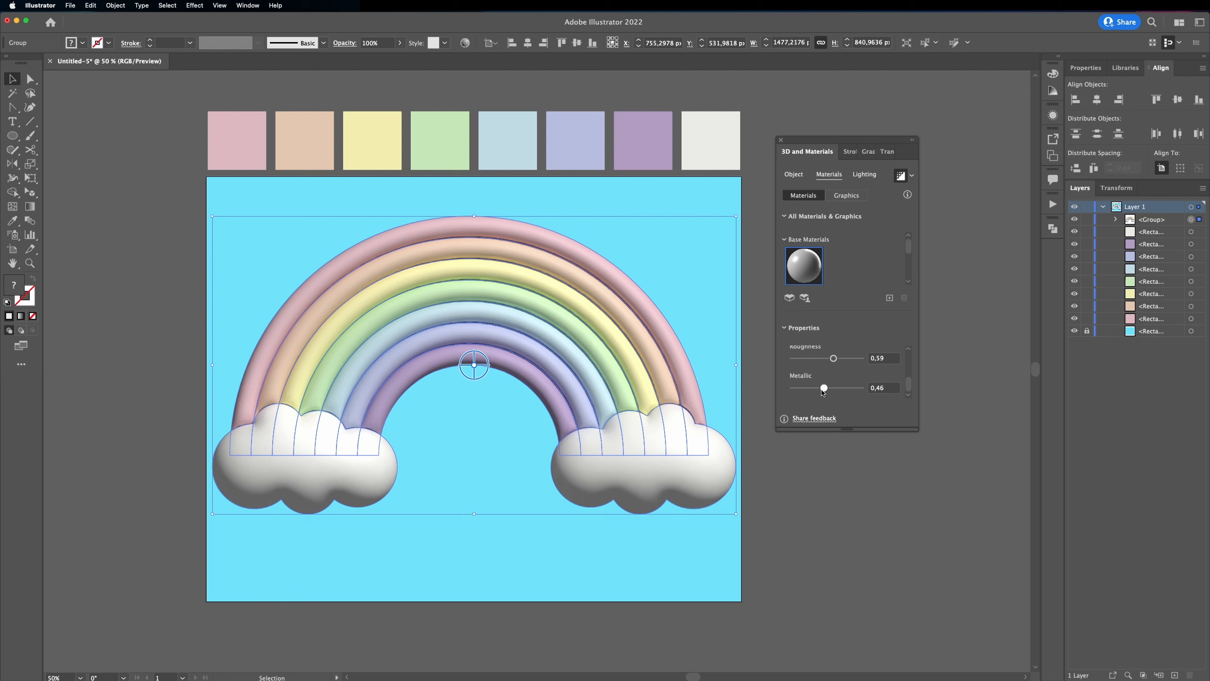
# Set the group's 3D light to 95% intensity, 153° rotation, 62° height and 82% softness, with ambient light intensity at 46%
pyautogui.click(864, 175)
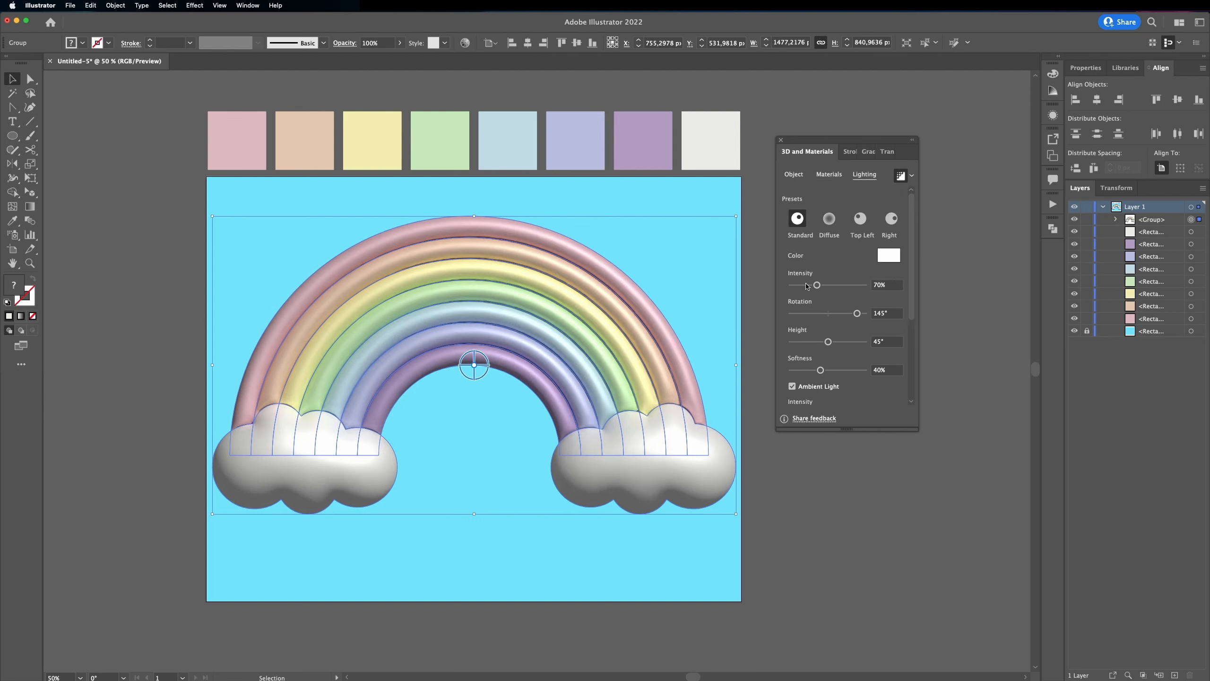
pyautogui.moveTo(807, 286); pyautogui.dragTo(860, 315)
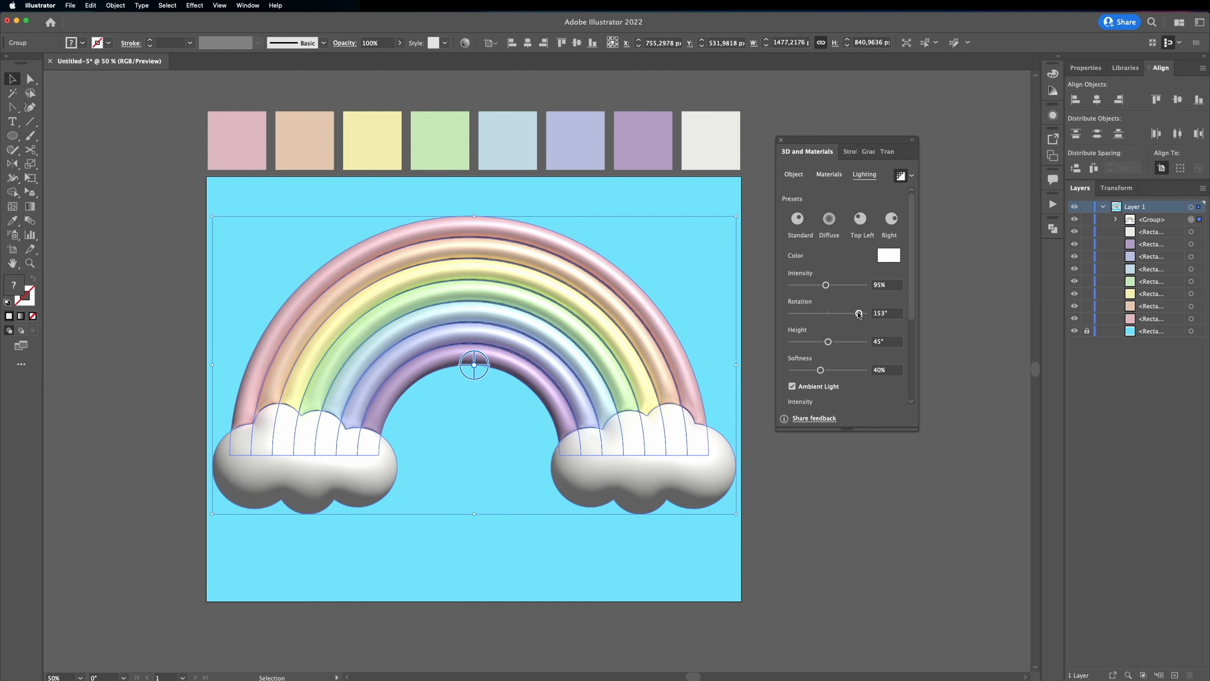
pyautogui.moveTo(829, 342); pyautogui.dragTo(852, 372)
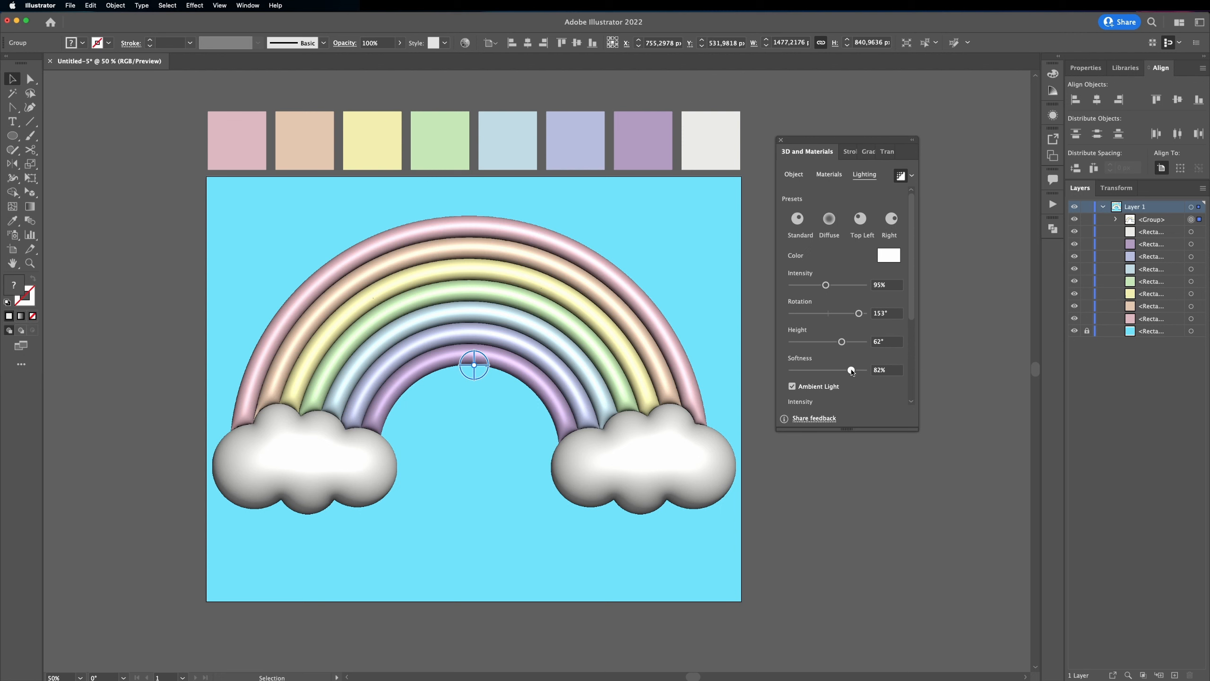
pyautogui.moveTo(911, 298); pyautogui.dragTo(917, 335)
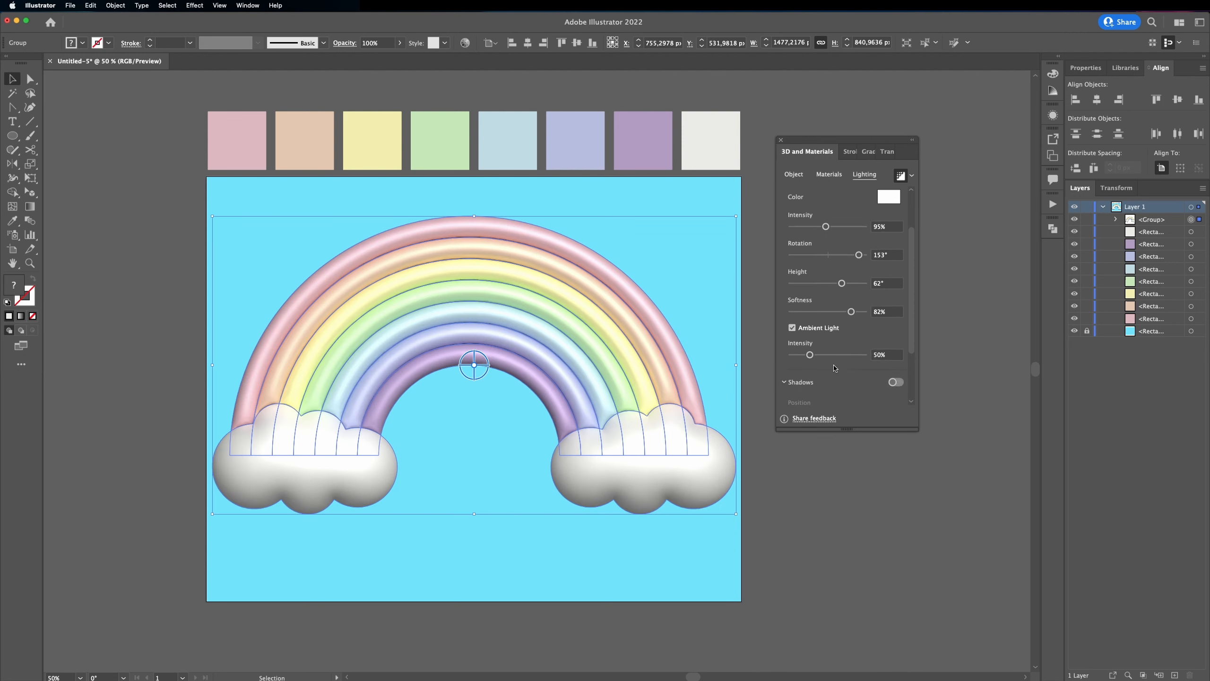
pyautogui.moveTo(811, 355); pyautogui.dragTo(812, 357)
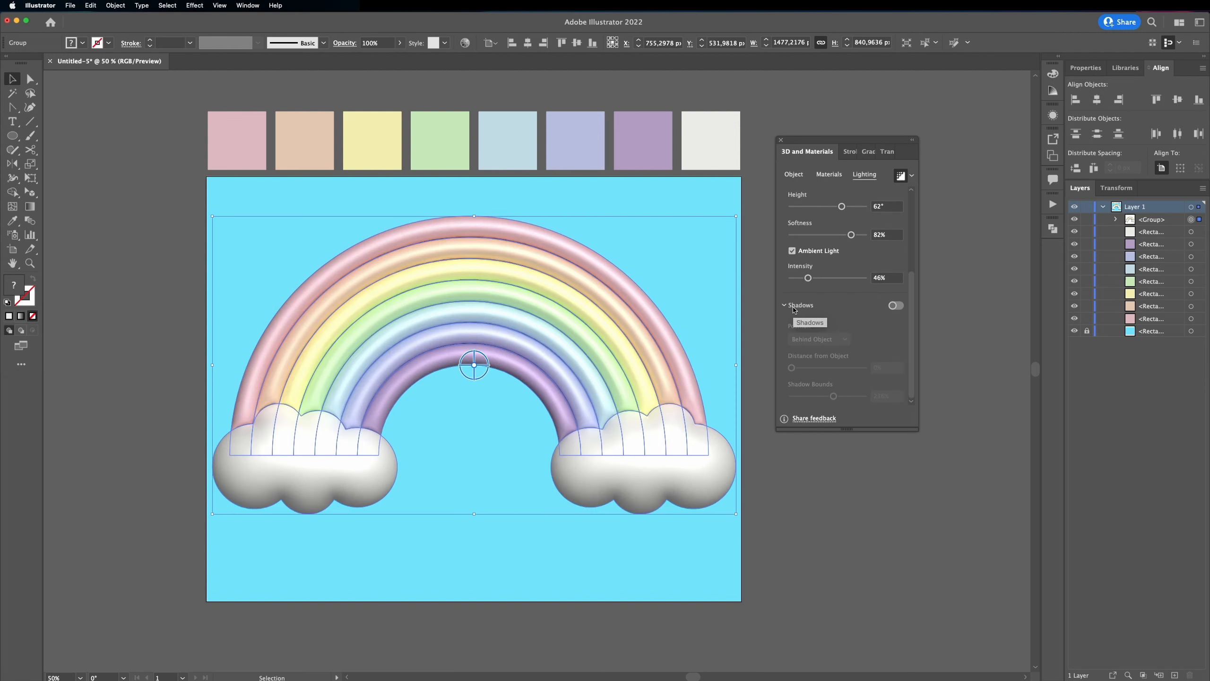
# Enable shadows behind the 3D group with 8% distance from the object and 98% shadow bounds, and deselect the artwork
pyautogui.click(898, 306)
pyautogui.moveTo(833, 396); pyautogui.dragTo(795, 397)
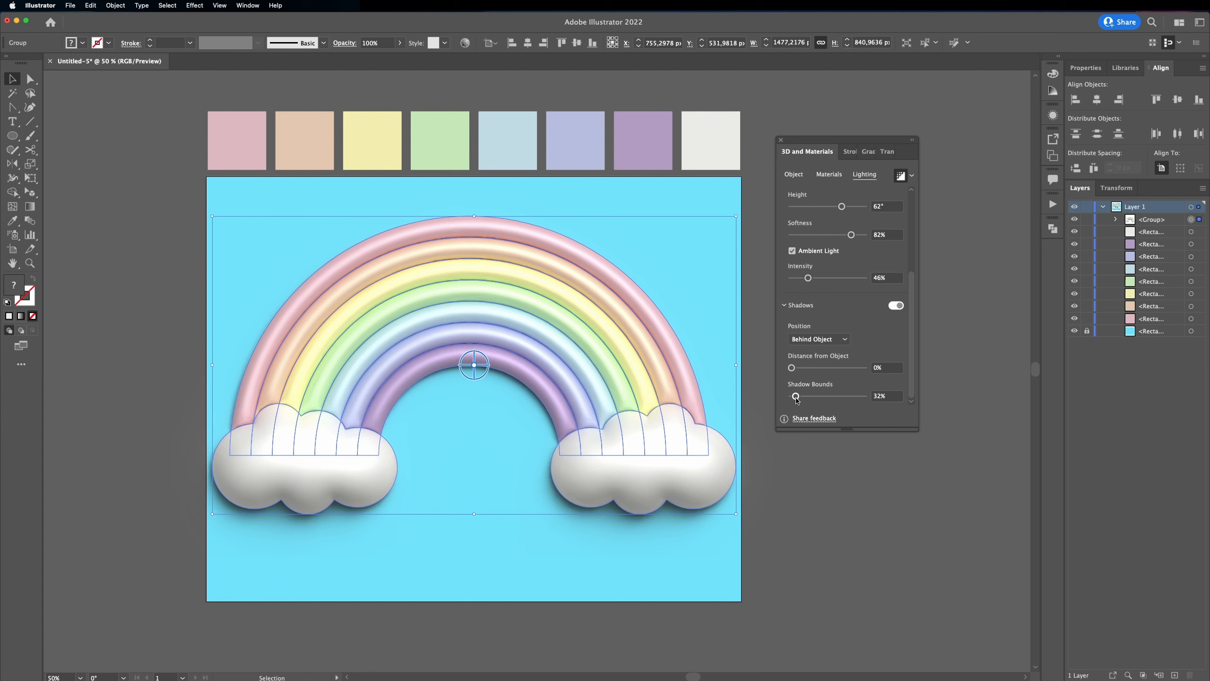
pyautogui.moveTo(796, 400); pyautogui.dragTo(810, 400)
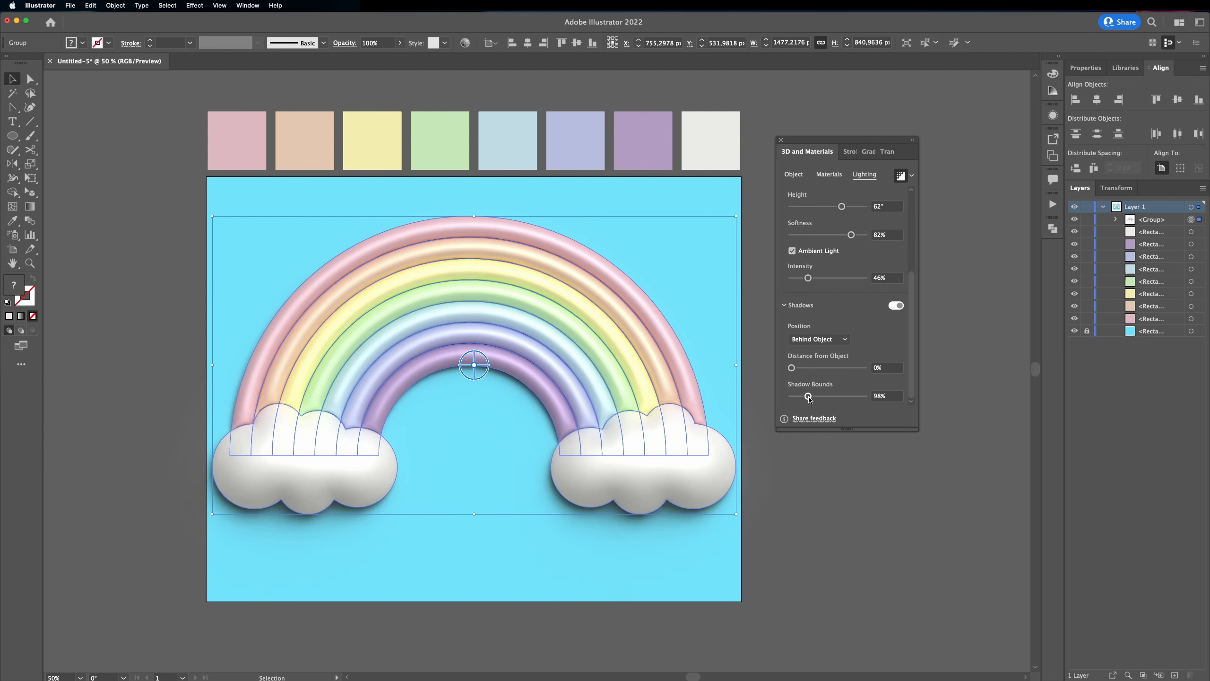
pyautogui.moveTo(791, 367); pyautogui.dragTo(797, 367)
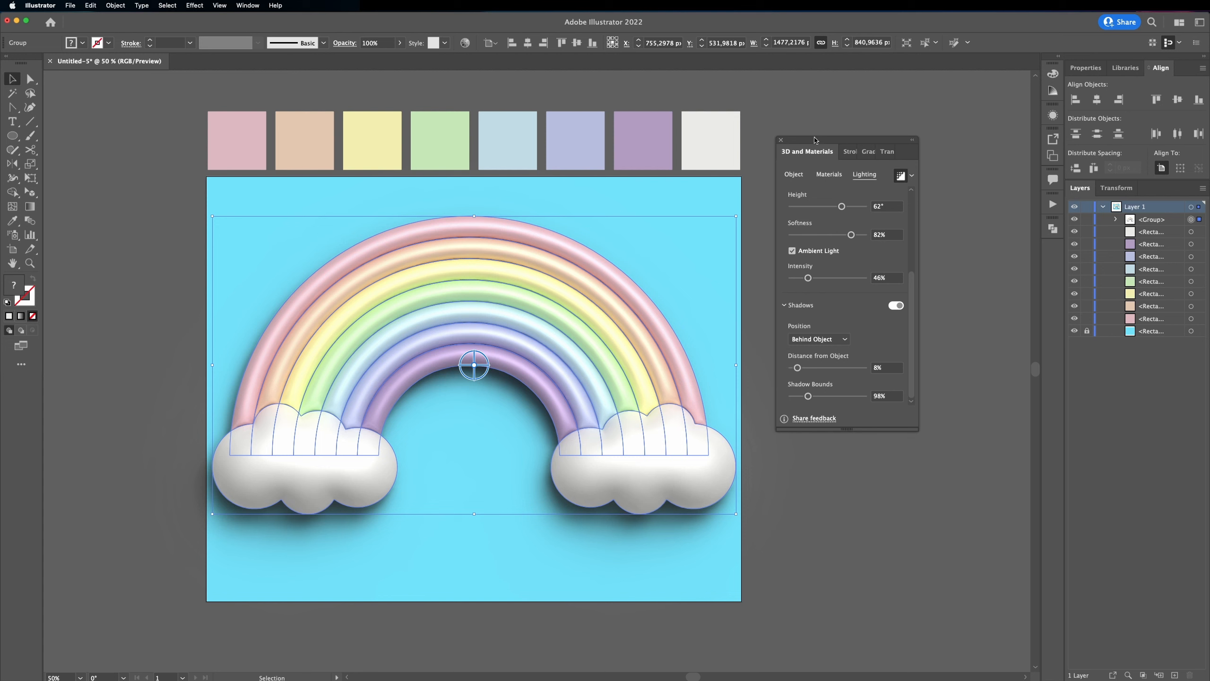
pyautogui.click(781, 140)
pyautogui.click(818, 313)
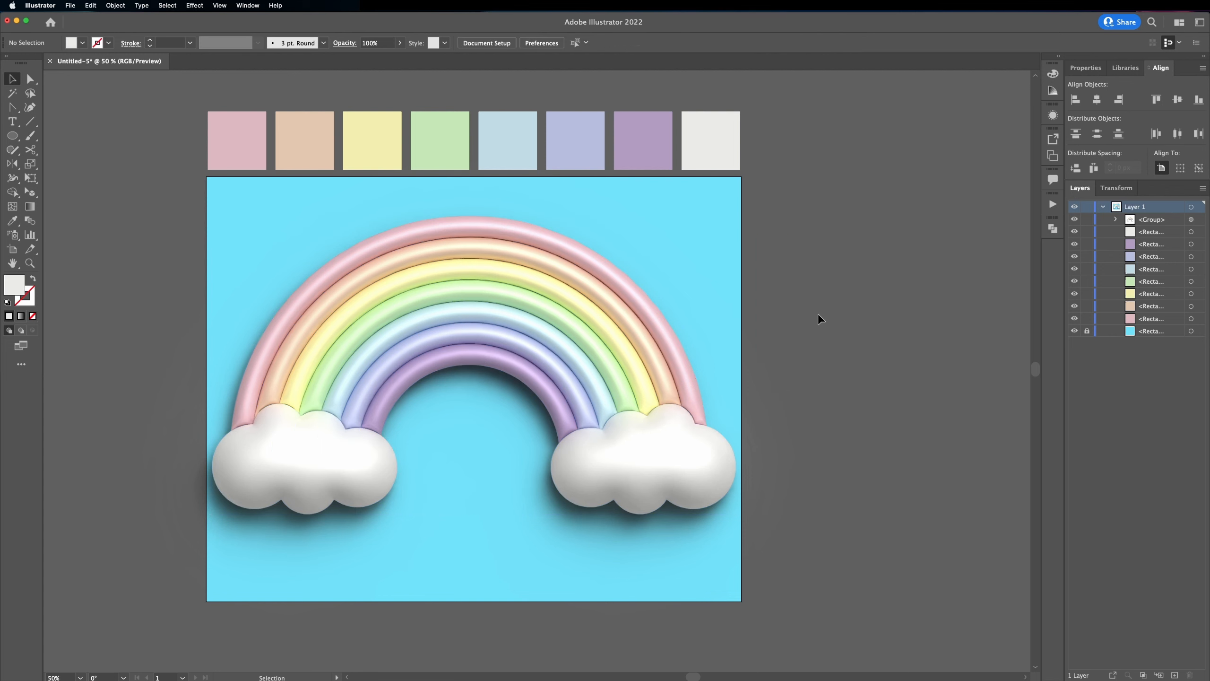